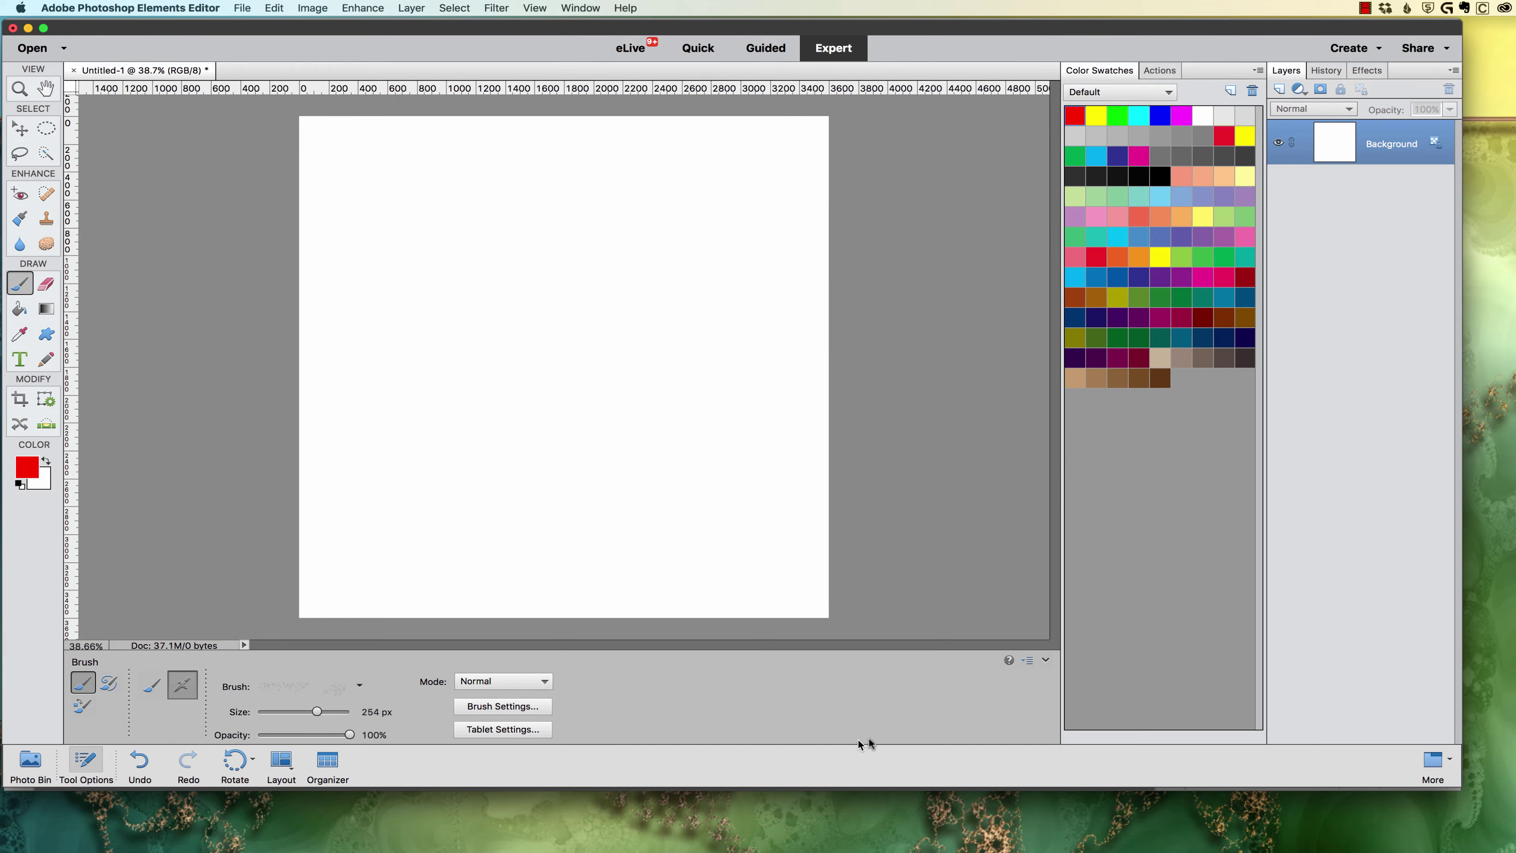
- Browse the brush presets list, then close it without changing the brush
{"action": "left_click", "coordinate": [362, 686]}
{"action": "scroll", "coordinate": [302, 803], "scroll_direction": "down", "scroll_amount": 5}
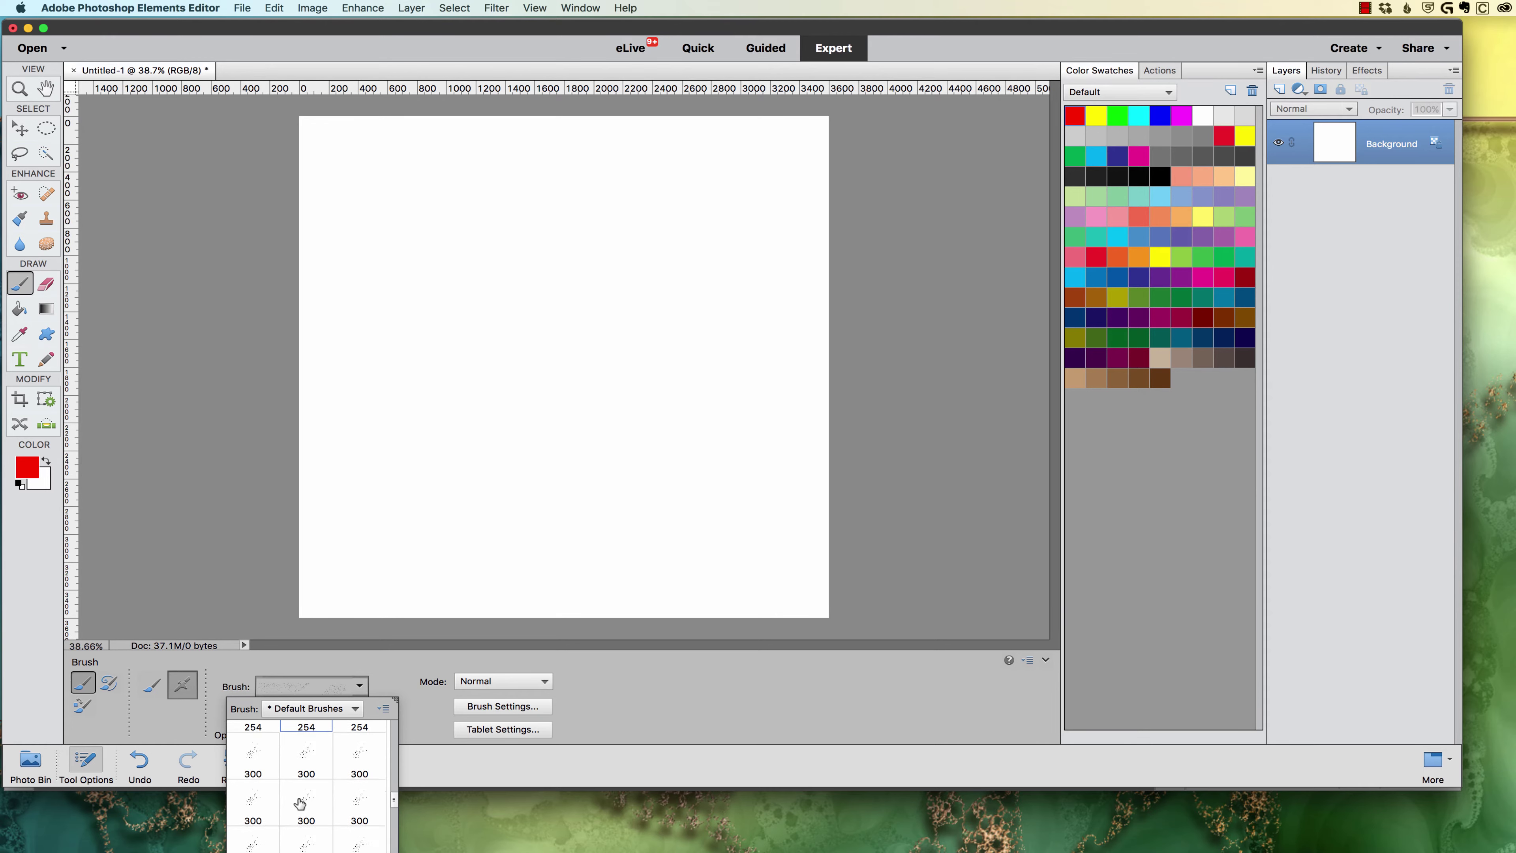
{"action": "scroll", "coordinate": [303, 804], "scroll_direction": "up", "scroll_amount": 5}
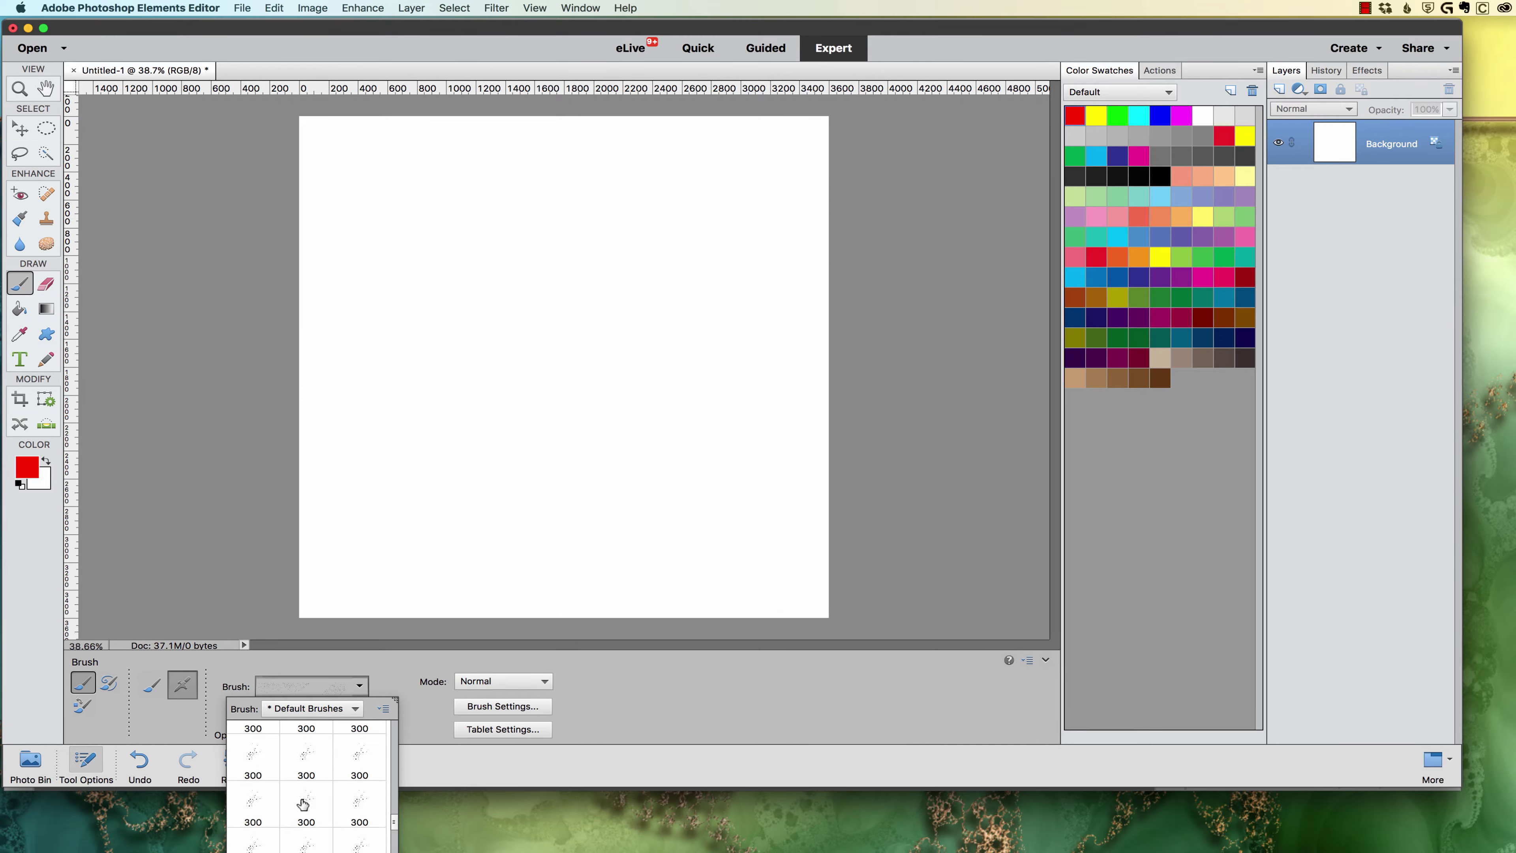
{"action": "scroll", "coordinate": [299, 791], "scroll_direction": "up", "scroll_amount": 3}
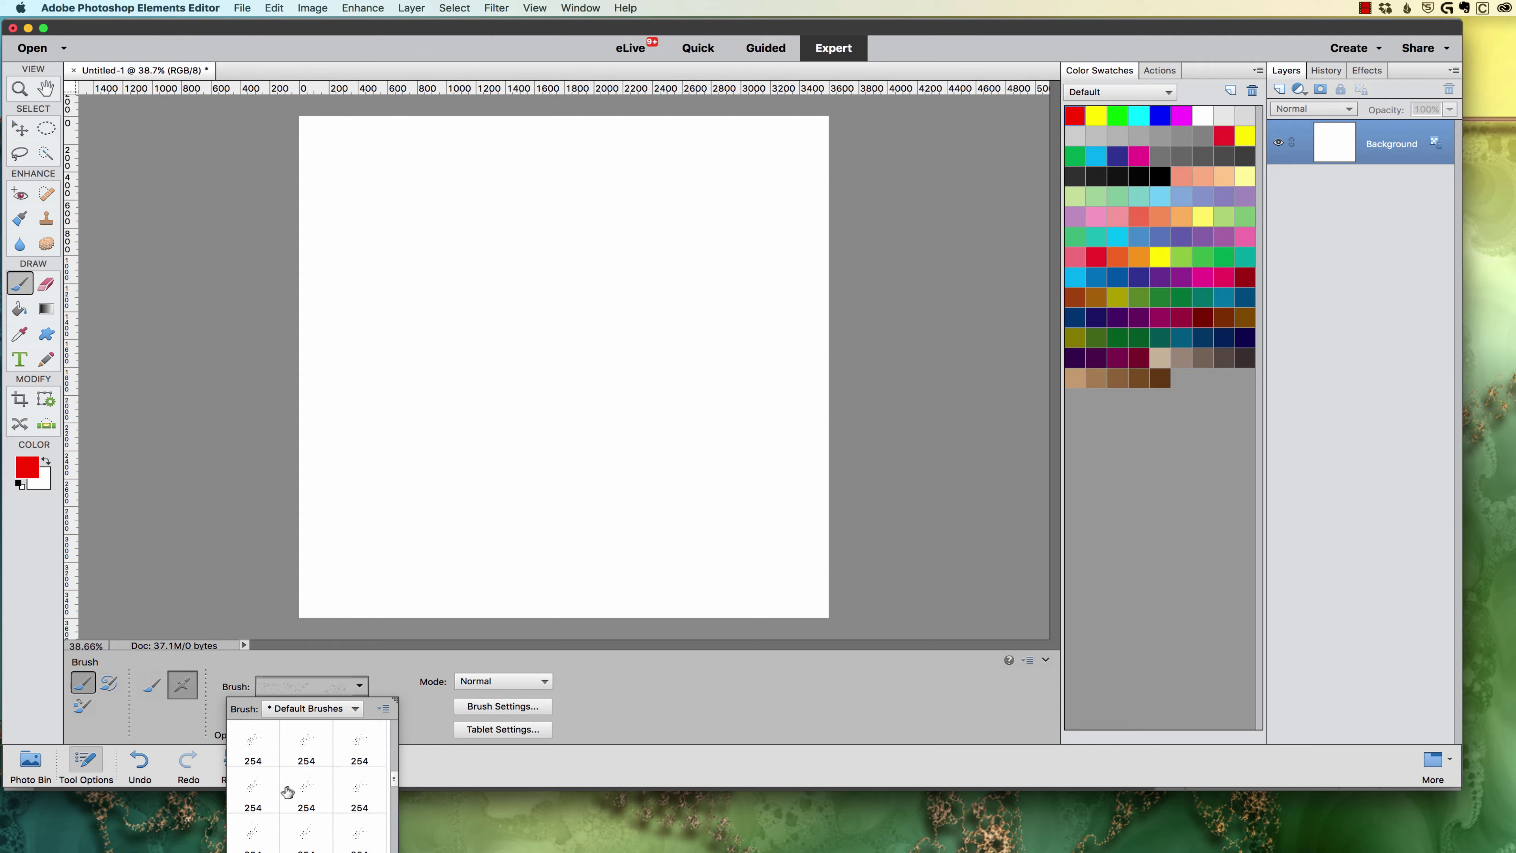
{"action": "scroll", "coordinate": [347, 785], "scroll_direction": "down", "scroll_amount": 1}
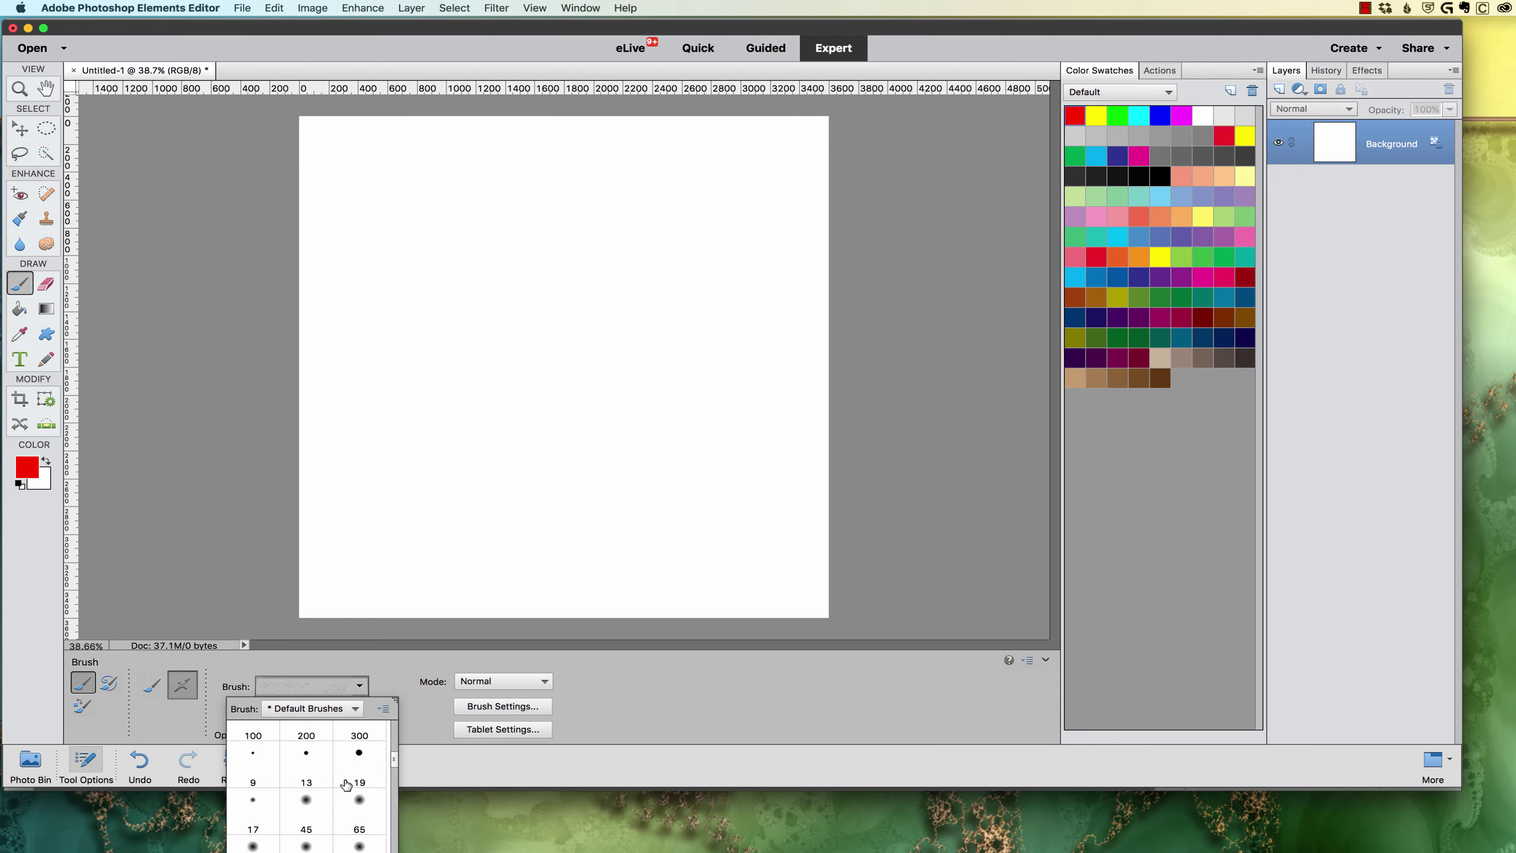
{"action": "scroll", "coordinate": [346, 785], "scroll_direction": "up", "scroll_amount": 5}
{"action": "scroll", "coordinate": [347, 785], "scroll_direction": "down", "scroll_amount": 15}
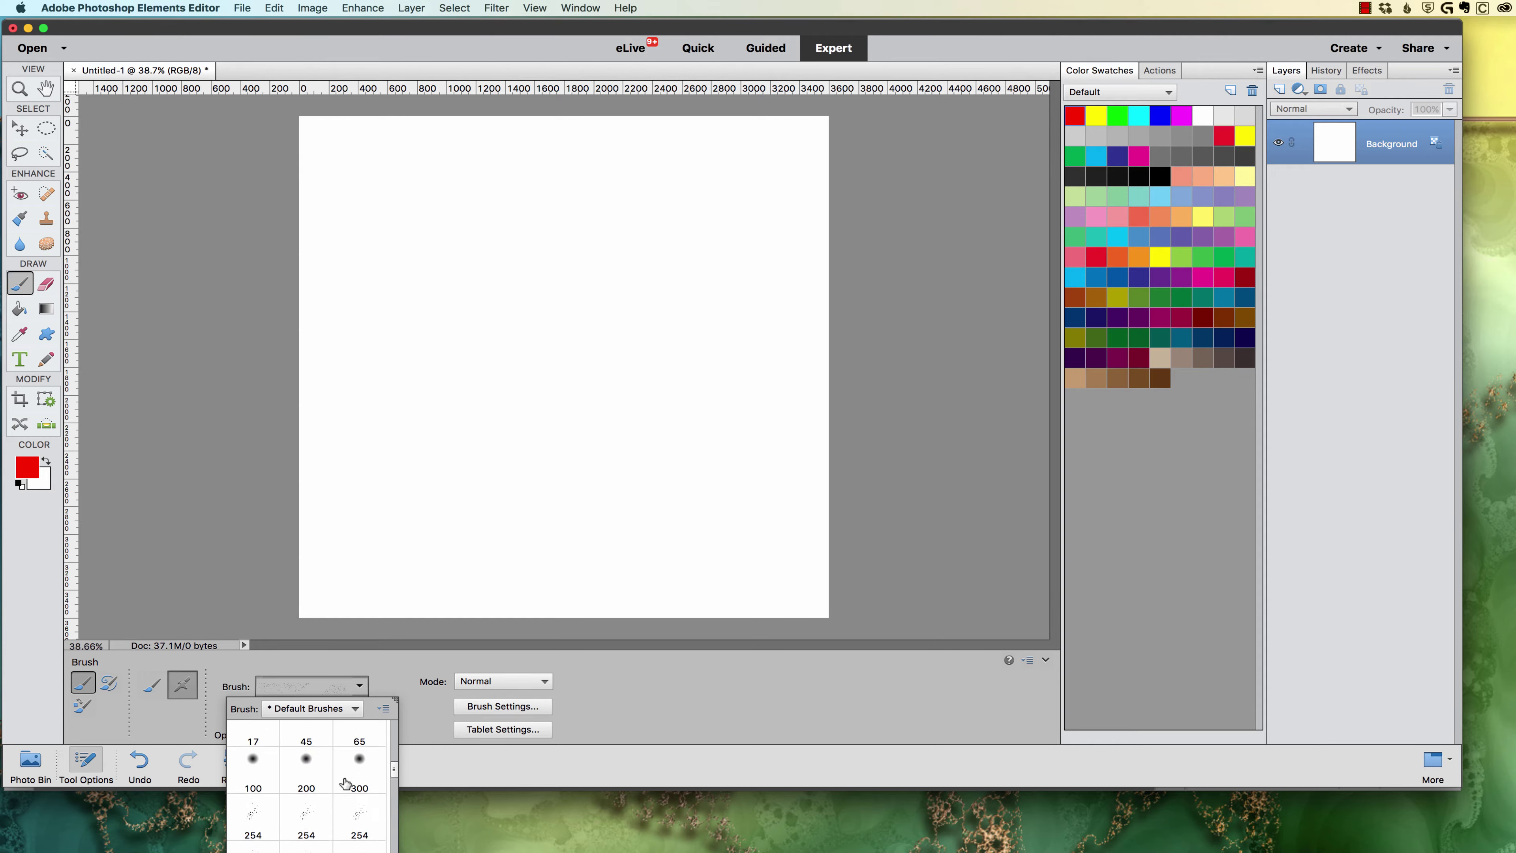
{"action": "left_click", "coordinate": [637, 765]}
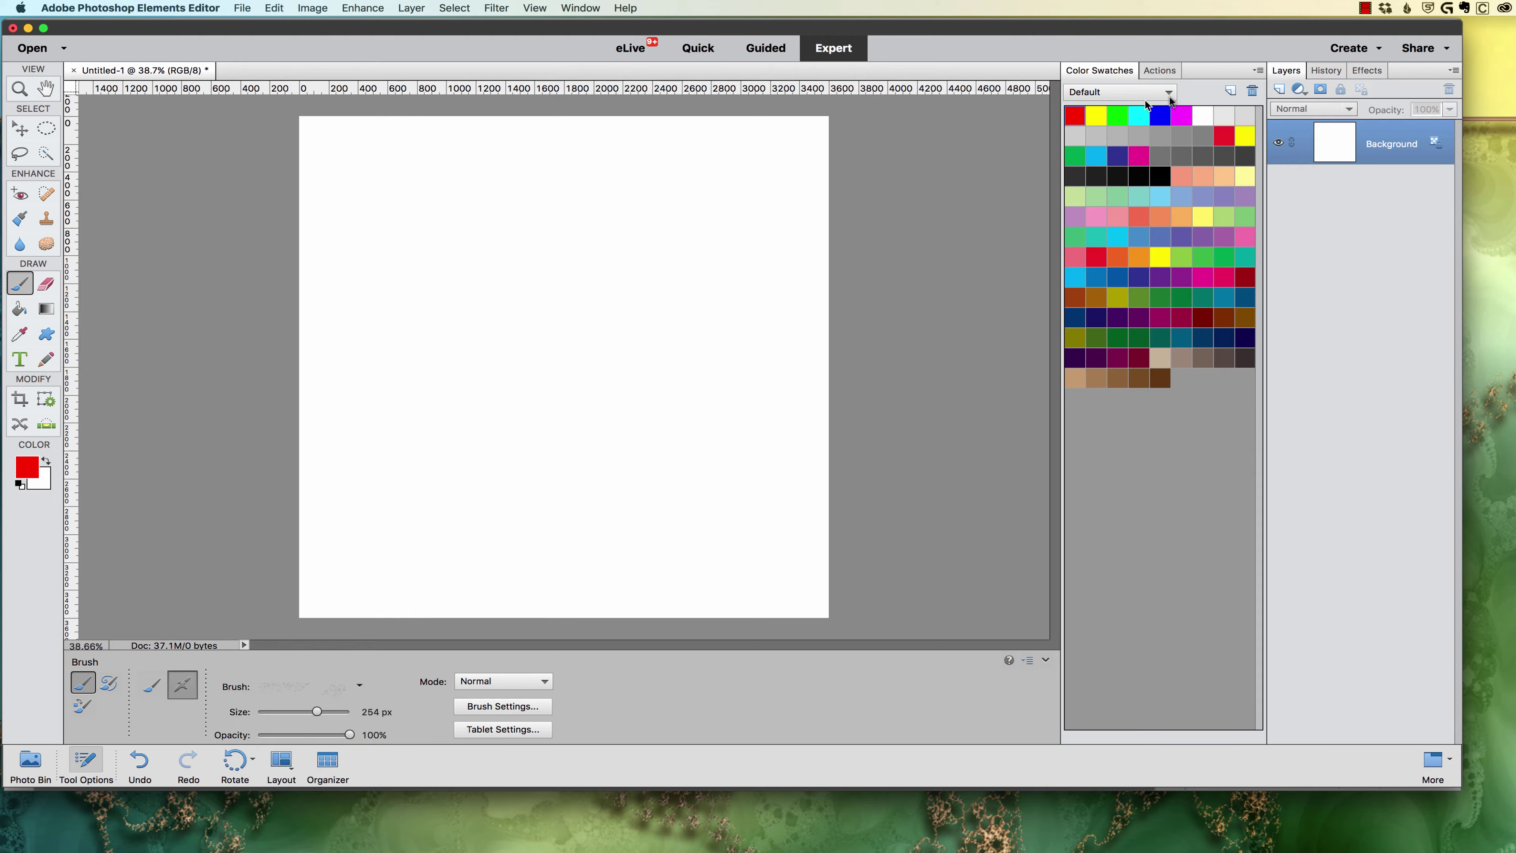
- Play the 'circle stencil light' action and spray three rows of red stippled circles across the top
{"action": "left_click", "coordinate": [1163, 71]}
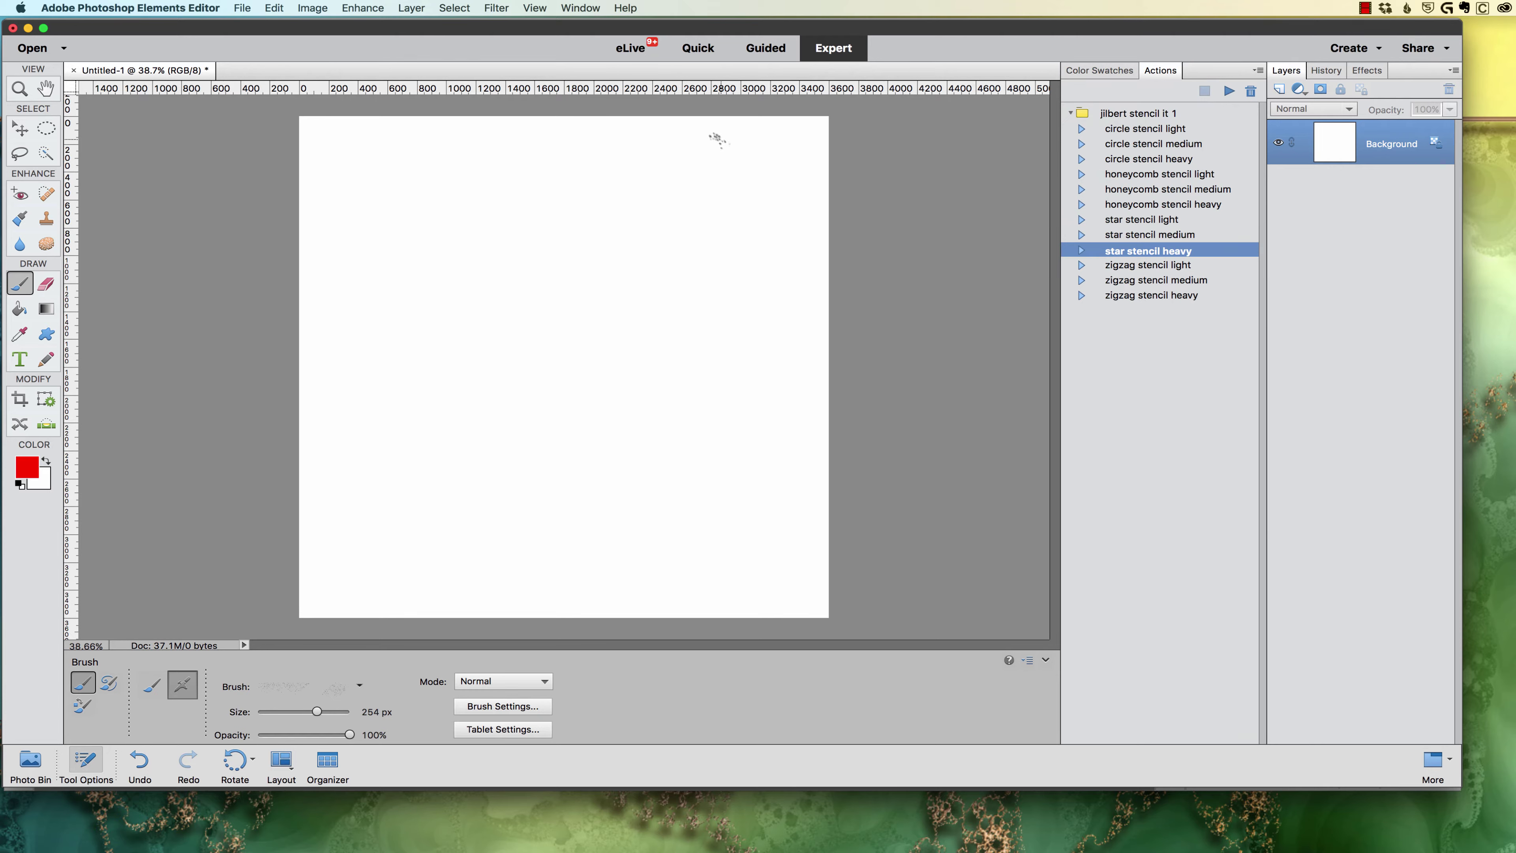
{"action": "left_click", "coordinate": [1145, 131]}
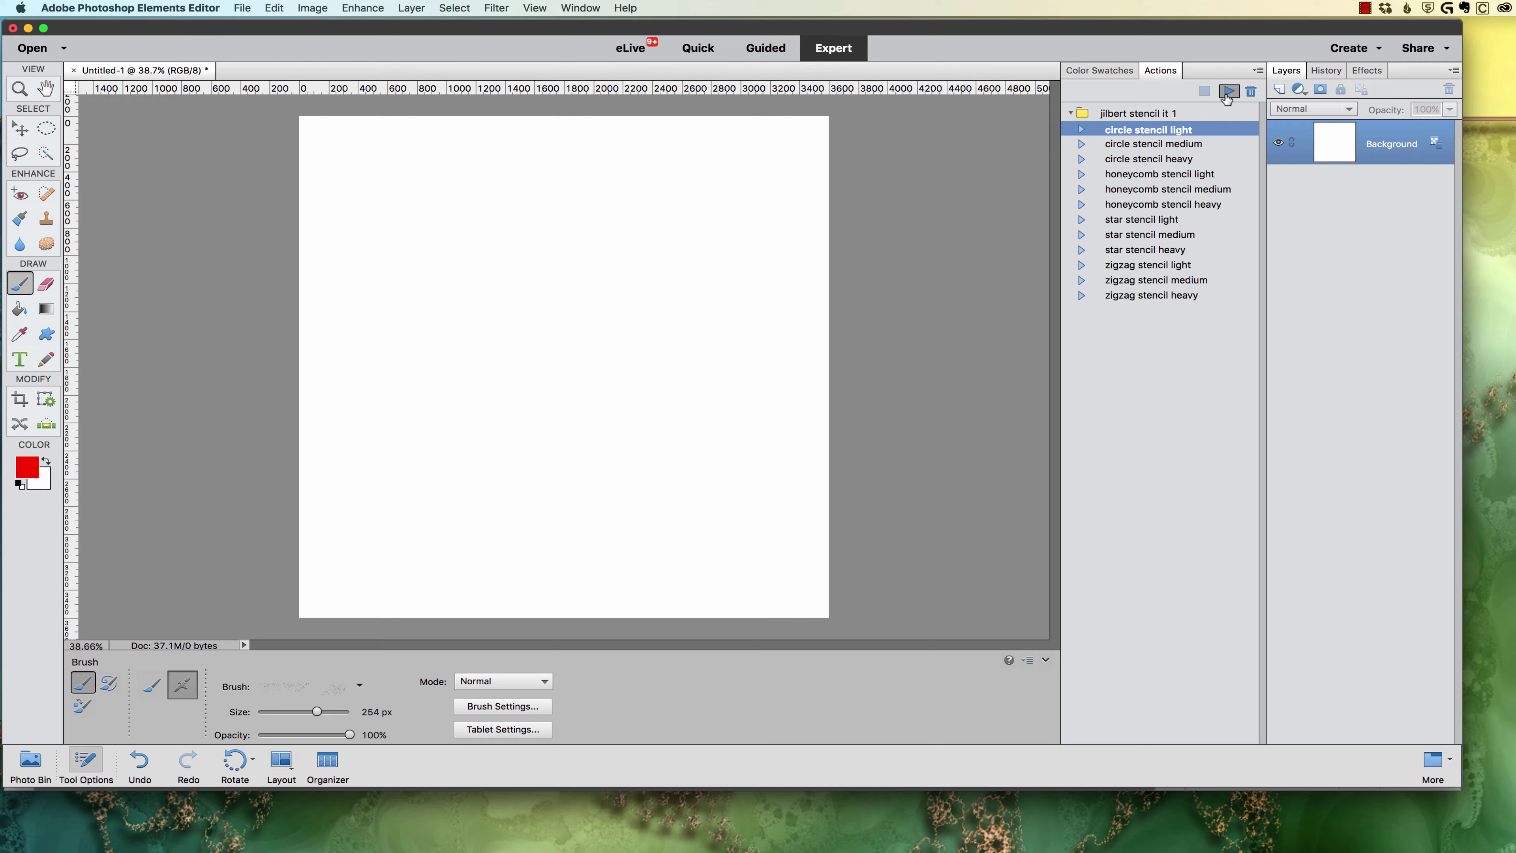
{"action": "left_click", "coordinate": [1228, 93]}
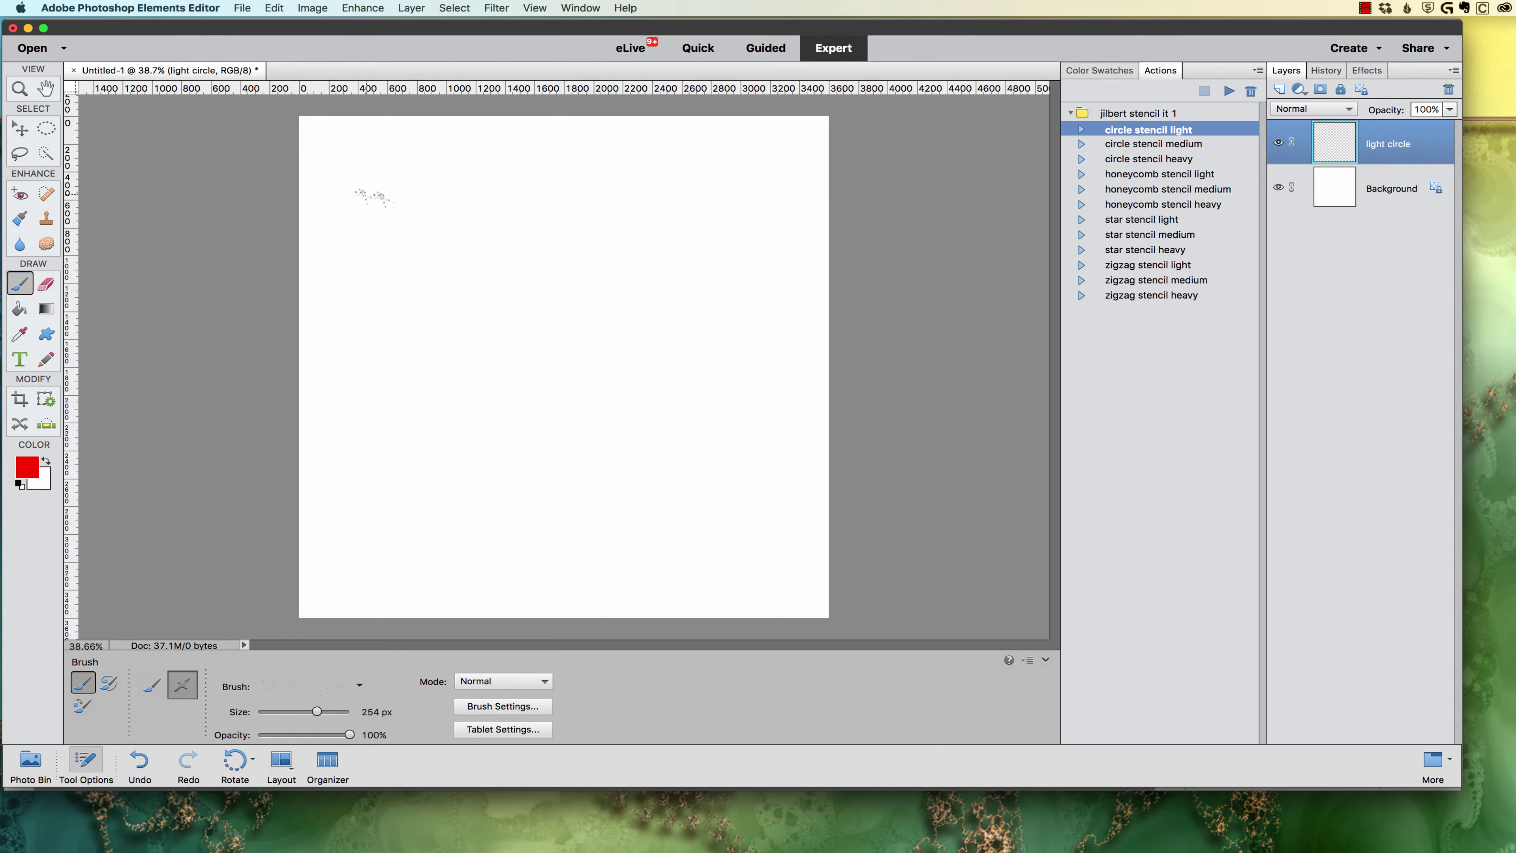
{"action": "mouse_move", "coordinate": [352, 157]}
{"action": "left_mouse_down"}
{"action": "mouse_move", "coordinate": [726, 152]}
{"action": "mouse_move", "coordinate": [729, 165]}
{"action": "mouse_move", "coordinate": [549, 190]}
{"action": "mouse_move", "coordinate": [373, 199]}
{"action": "mouse_move", "coordinate": [403, 230]}
{"action": "mouse_move", "coordinate": [715, 215]}
{"action": "left_mouse_up"}
{"action": "mouse_move", "coordinate": [546, 182]}
{"action": "left_mouse_down"}
{"action": "mouse_move", "coordinate": [693, 175]}
{"action": "mouse_move", "coordinate": [531, 167]}
{"action": "mouse_move", "coordinate": [534, 214]}
{"action": "mouse_move", "coordinate": [470, 219]}
{"action": "mouse_move", "coordinate": [422, 200]}
{"action": "mouse_move", "coordinate": [453, 190]}
{"action": "mouse_move", "coordinate": [357, 143]}
{"action": "mouse_move", "coordinate": [488, 169]}
{"action": "mouse_move", "coordinate": [607, 163]}
{"action": "mouse_move", "coordinate": [504, 174]}
{"action": "mouse_move", "coordinate": [388, 236]}
{"action": "mouse_move", "coordinate": [560, 204]}
{"action": "mouse_move", "coordinate": [698, 236]}
{"action": "mouse_move", "coordinate": [618, 222]}
{"action": "mouse_move", "coordinate": [691, 204]}
{"action": "mouse_move", "coordinate": [715, 166]}
{"action": "mouse_move", "coordinate": [672, 154]}
{"action": "left_mouse_up"}
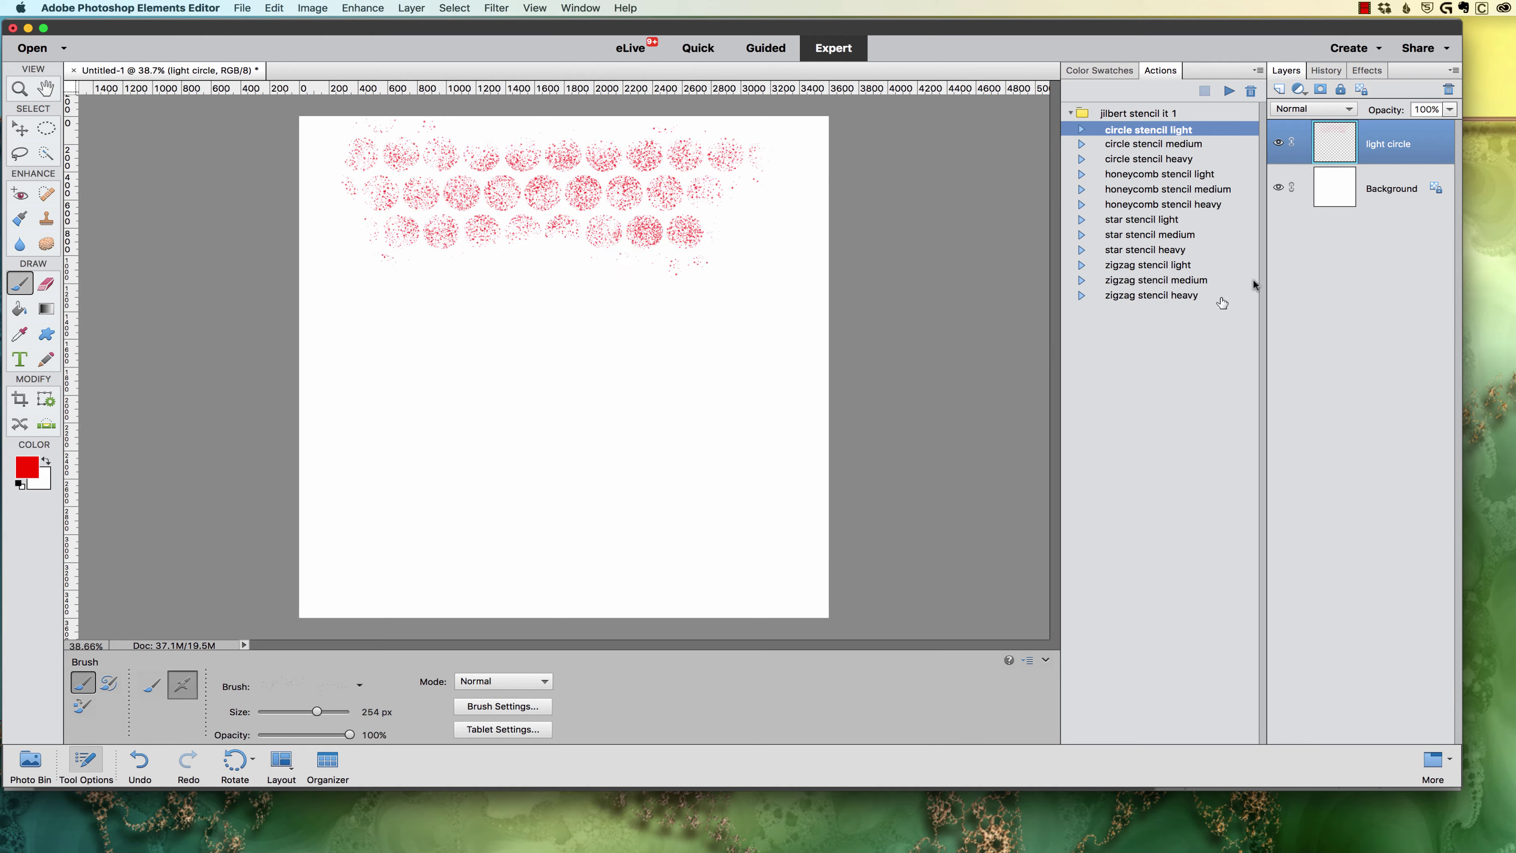
- Play 'honeycomb stencil medium' and spray a red hexagon band below the circles
{"action": "left_click", "coordinate": [1205, 191]}
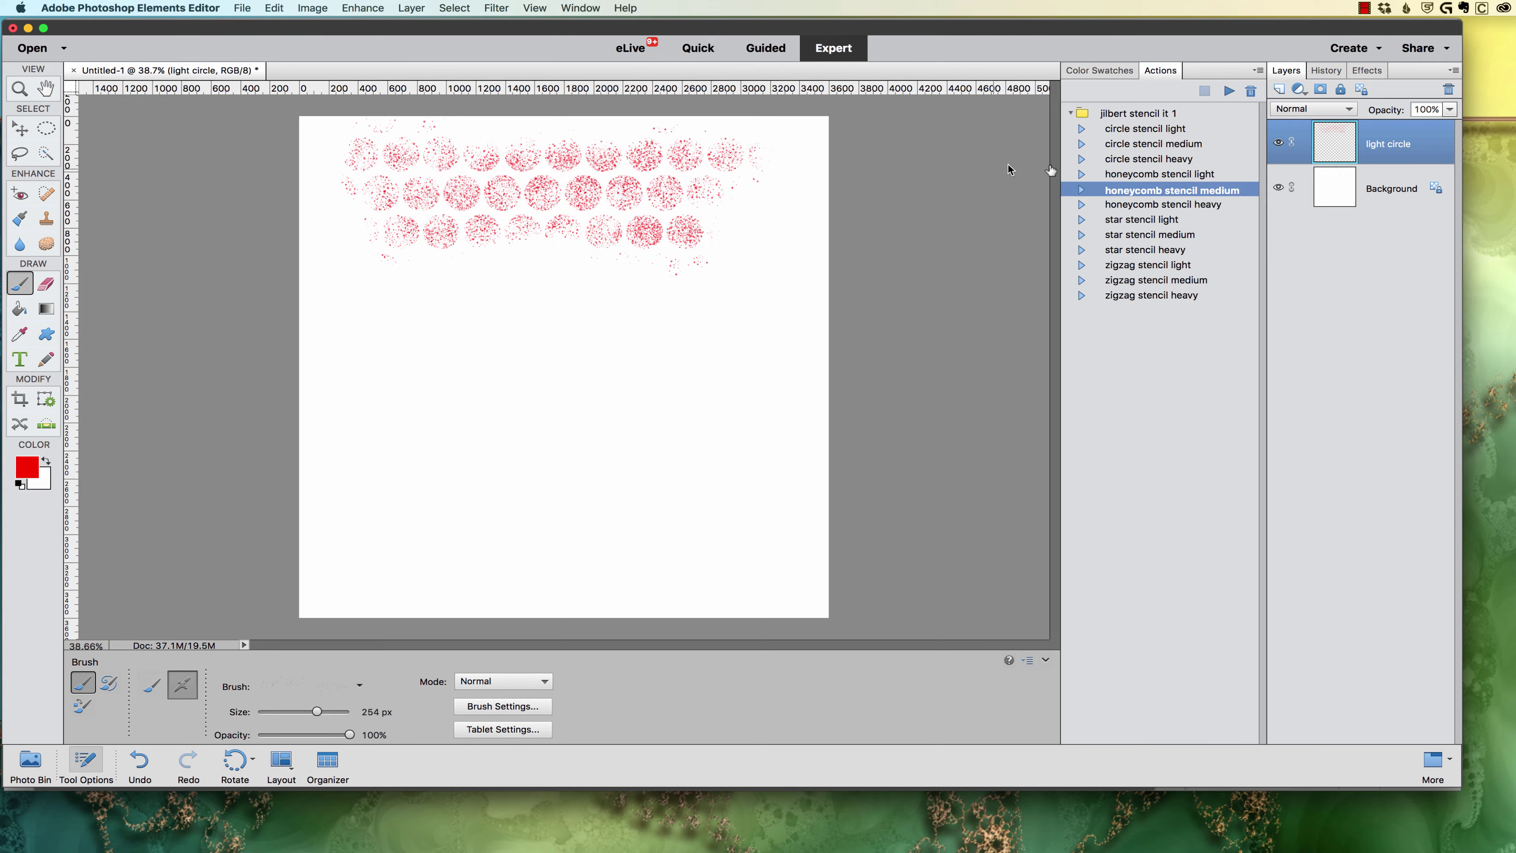
{"action": "left_click", "coordinate": [1229, 91]}
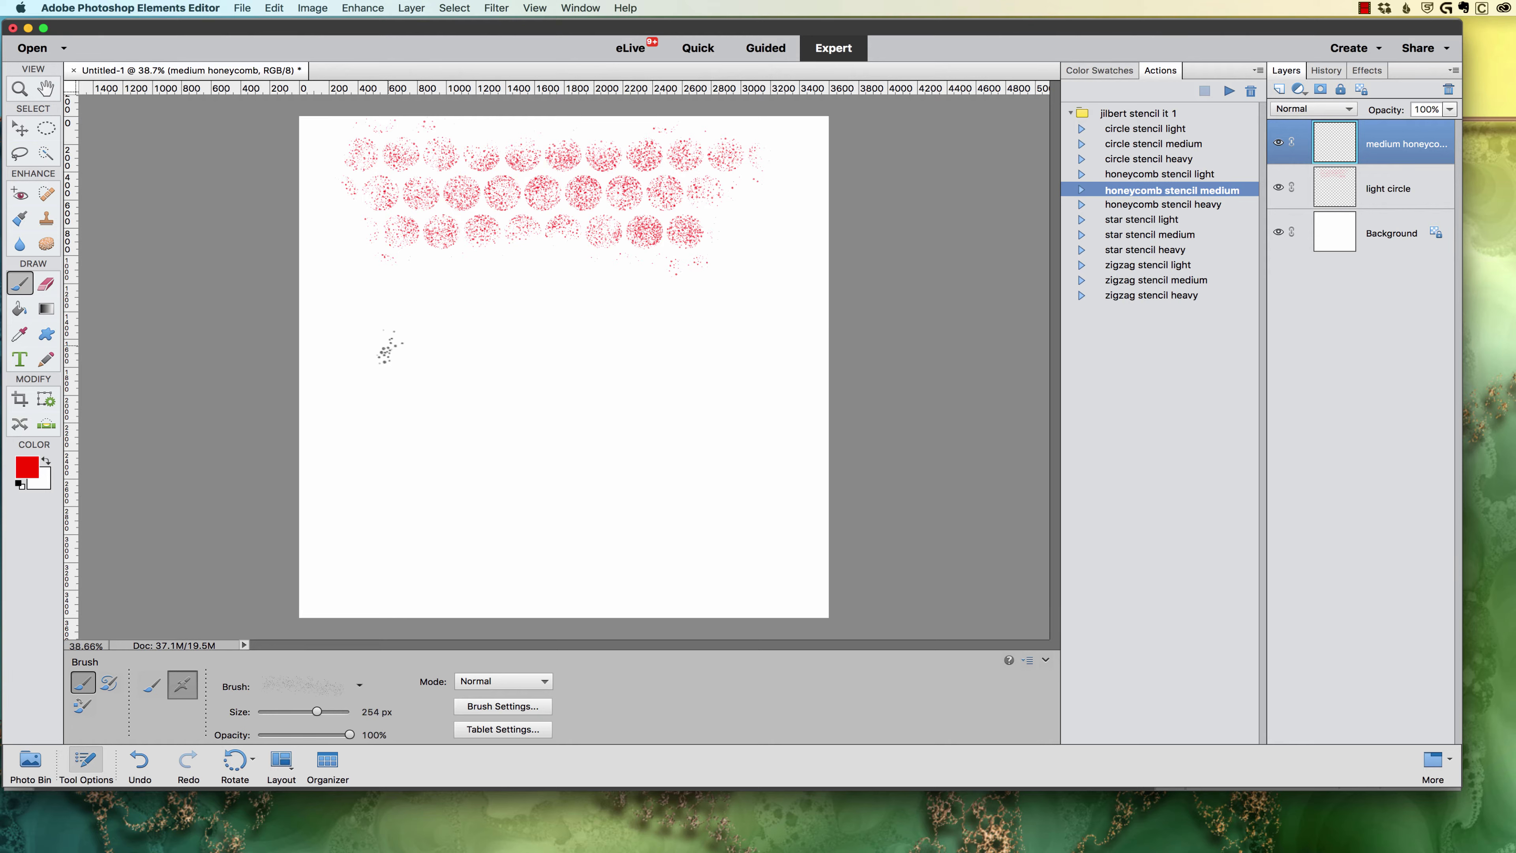
{"action": "mouse_move", "coordinate": [418, 345]}
{"action": "left_mouse_down"}
{"action": "mouse_move", "coordinate": [380, 332]}
{"action": "mouse_move", "coordinate": [501, 298]}
{"action": "mouse_move", "coordinate": [704, 317]}
{"action": "mouse_move", "coordinate": [546, 307]}
{"action": "mouse_move", "coordinate": [801, 295]}
{"action": "mouse_move", "coordinate": [651, 298]}
{"action": "mouse_move", "coordinate": [487, 349]}
{"action": "mouse_move", "coordinate": [430, 302]}
{"action": "mouse_move", "coordinate": [453, 256]}
{"action": "mouse_move", "coordinate": [576, 278]}
{"action": "mouse_move", "coordinate": [666, 328]}
{"action": "mouse_move", "coordinate": [597, 328]}
{"action": "left_mouse_up"}
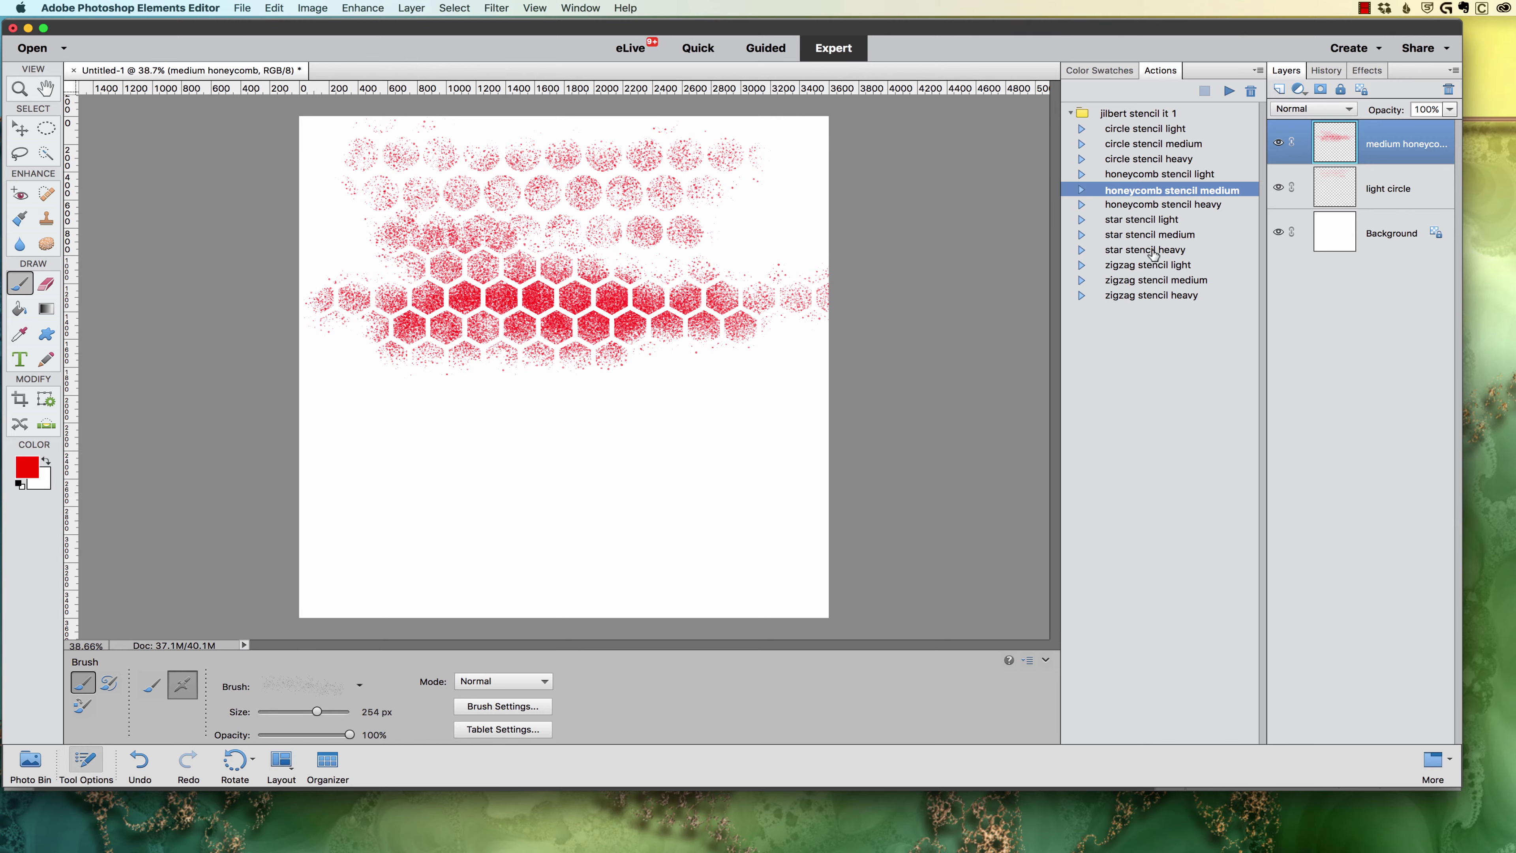
- Play 'star stencil heavy' and spray dense rows of red stars in the lower canvas
{"action": "left_click", "coordinate": [1154, 252]}
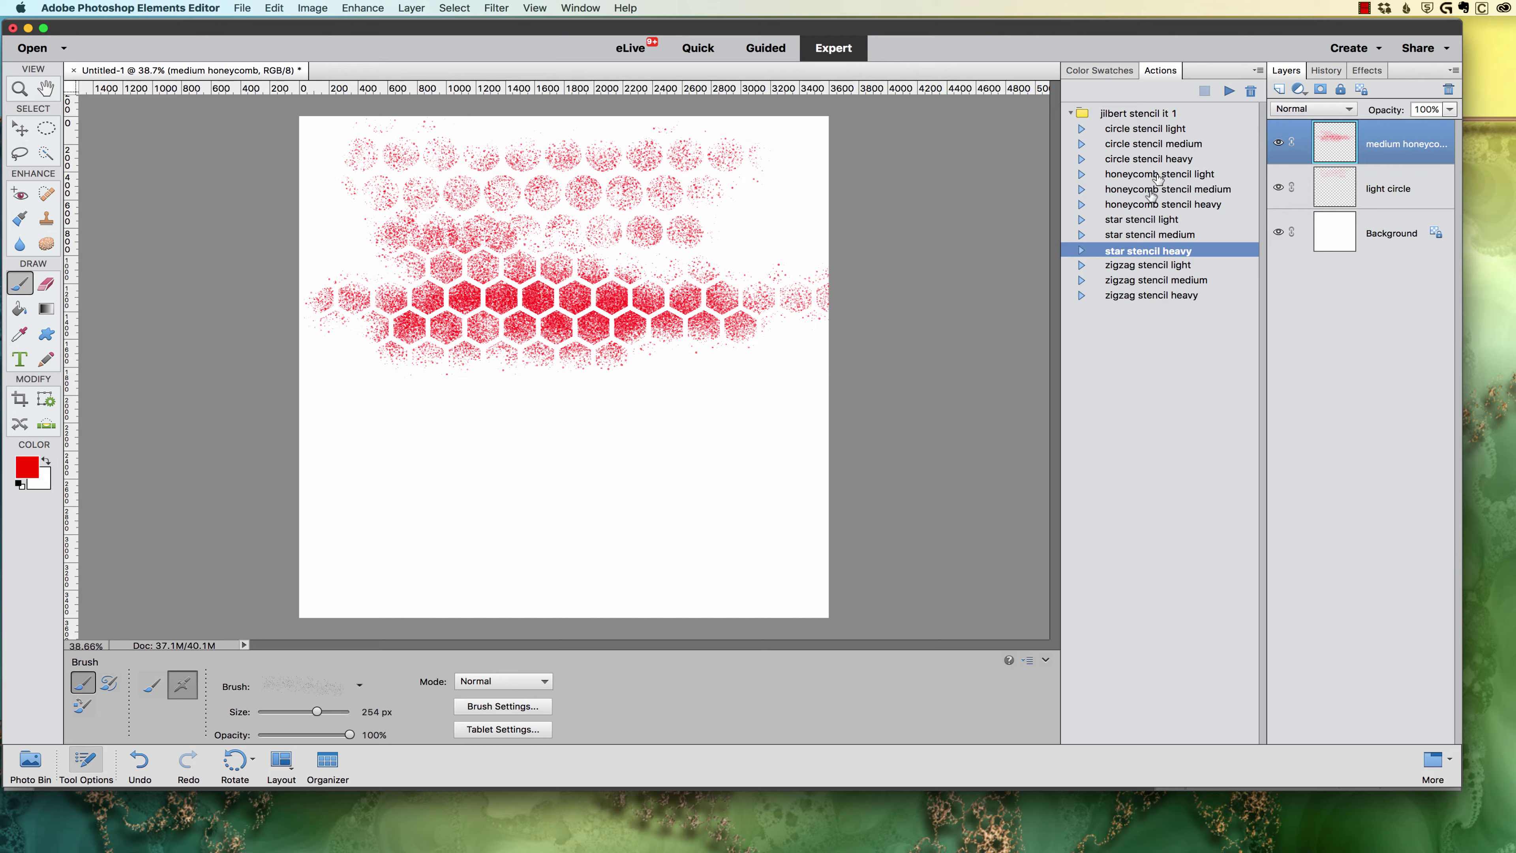
{"action": "left_click", "coordinate": [1230, 91]}
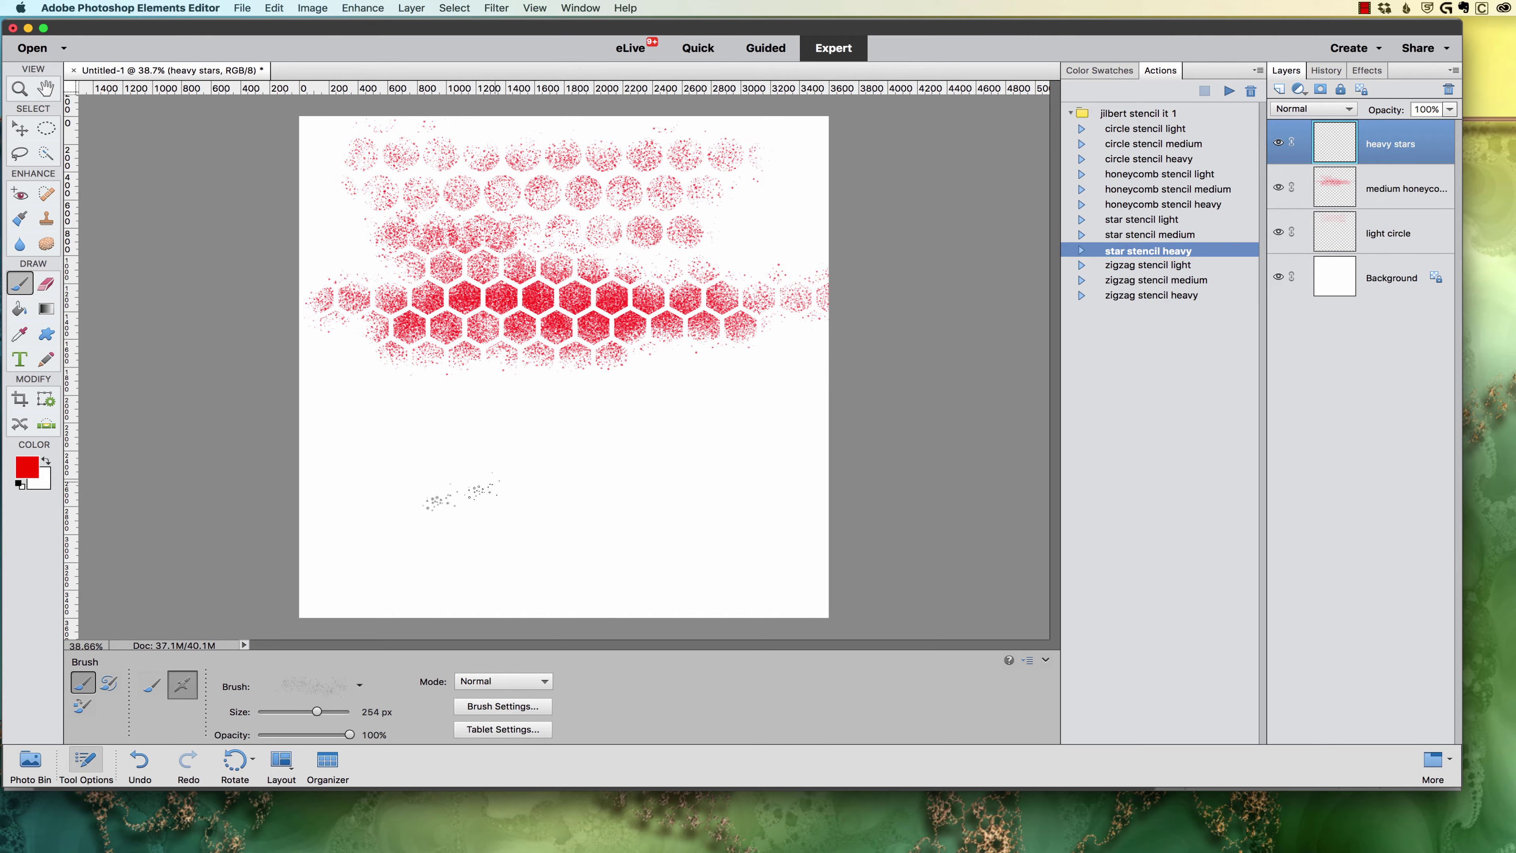
{"action": "mouse_move", "coordinate": [407, 426]}
{"action": "left_mouse_down"}
{"action": "mouse_move", "coordinate": [826, 449]}
{"action": "mouse_move", "coordinate": [798, 470]}
{"action": "mouse_move", "coordinate": [386, 443]}
{"action": "mouse_move", "coordinate": [325, 454]}
{"action": "left_mouse_up"}
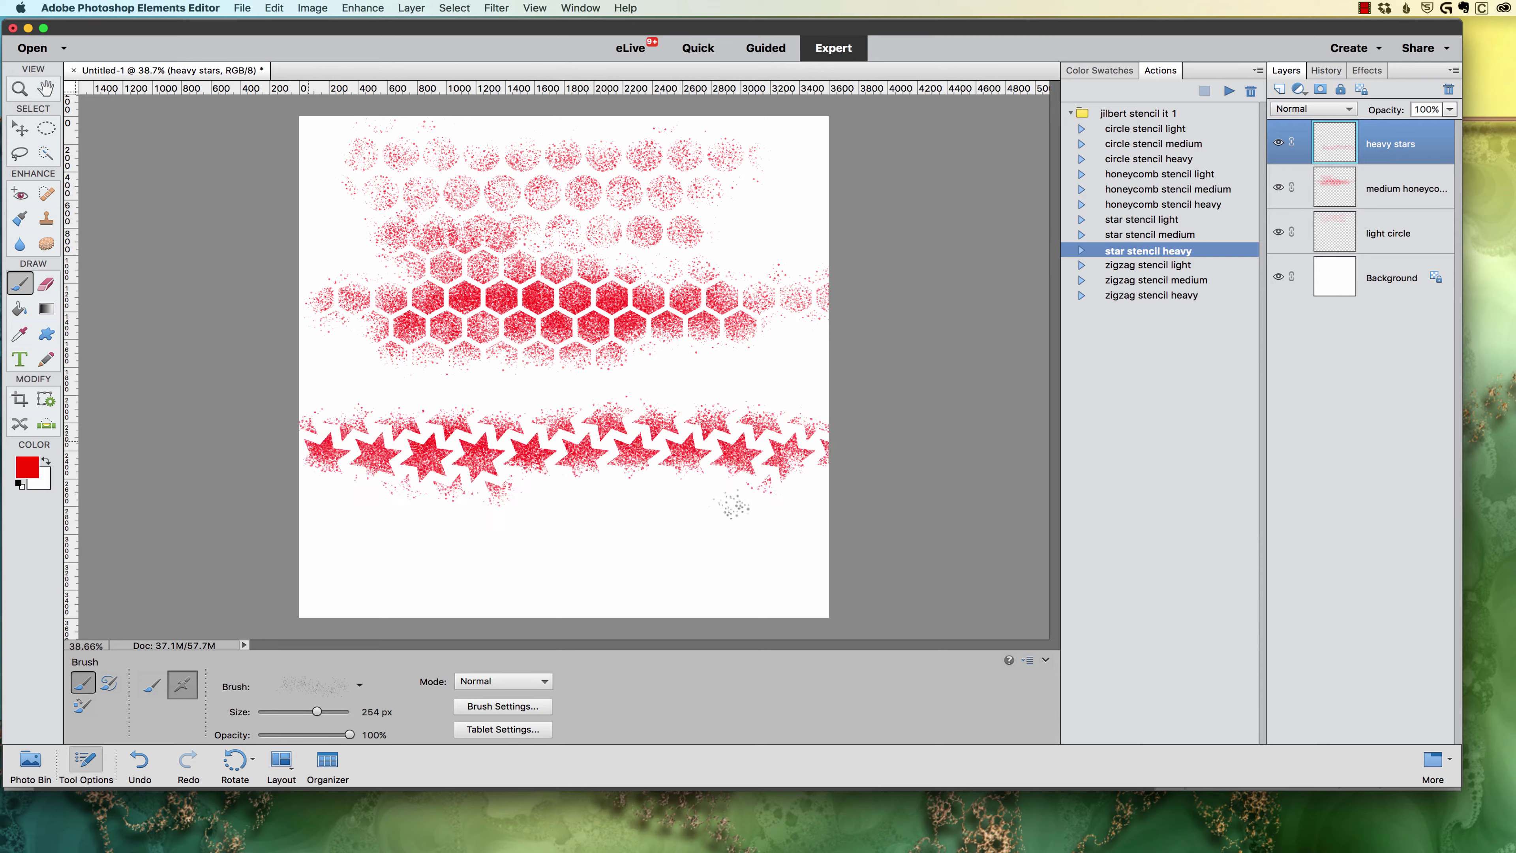
{"action": "mouse_move", "coordinate": [735, 506]}
{"action": "left_mouse_down"}
{"action": "mouse_move", "coordinate": [776, 502]}
{"action": "mouse_move", "coordinate": [418, 514]}
{"action": "mouse_move", "coordinate": [716, 526]}
{"action": "mouse_move", "coordinate": [782, 550]}
{"action": "mouse_move", "coordinate": [722, 543]}
{"action": "left_mouse_up"}
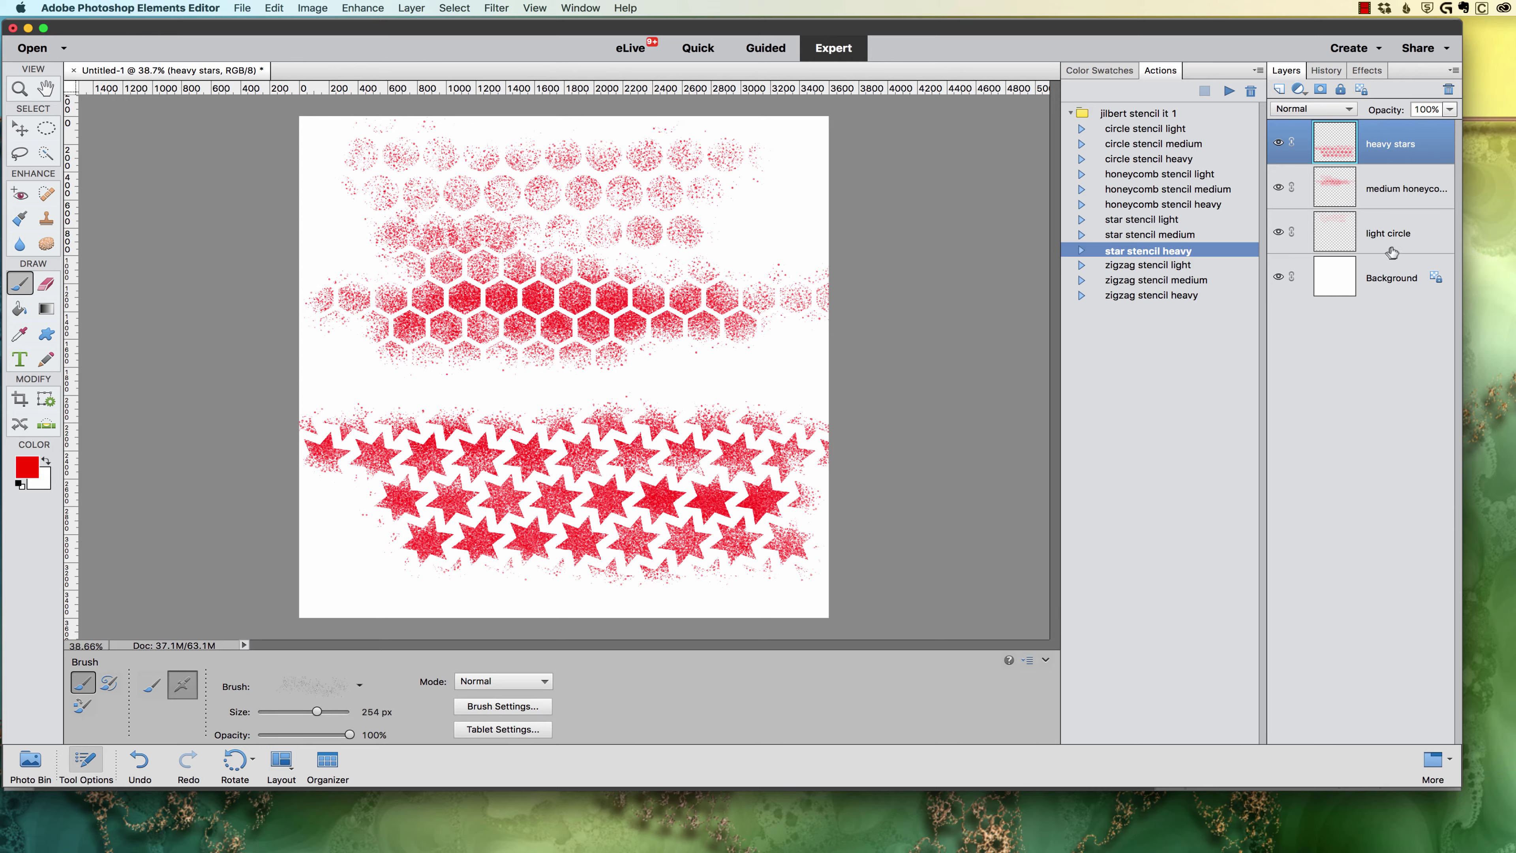
- Delete the light circle, medium honeycomb and heavy stars layers together
{"action": "left_click", "coordinate": [1404, 239]}
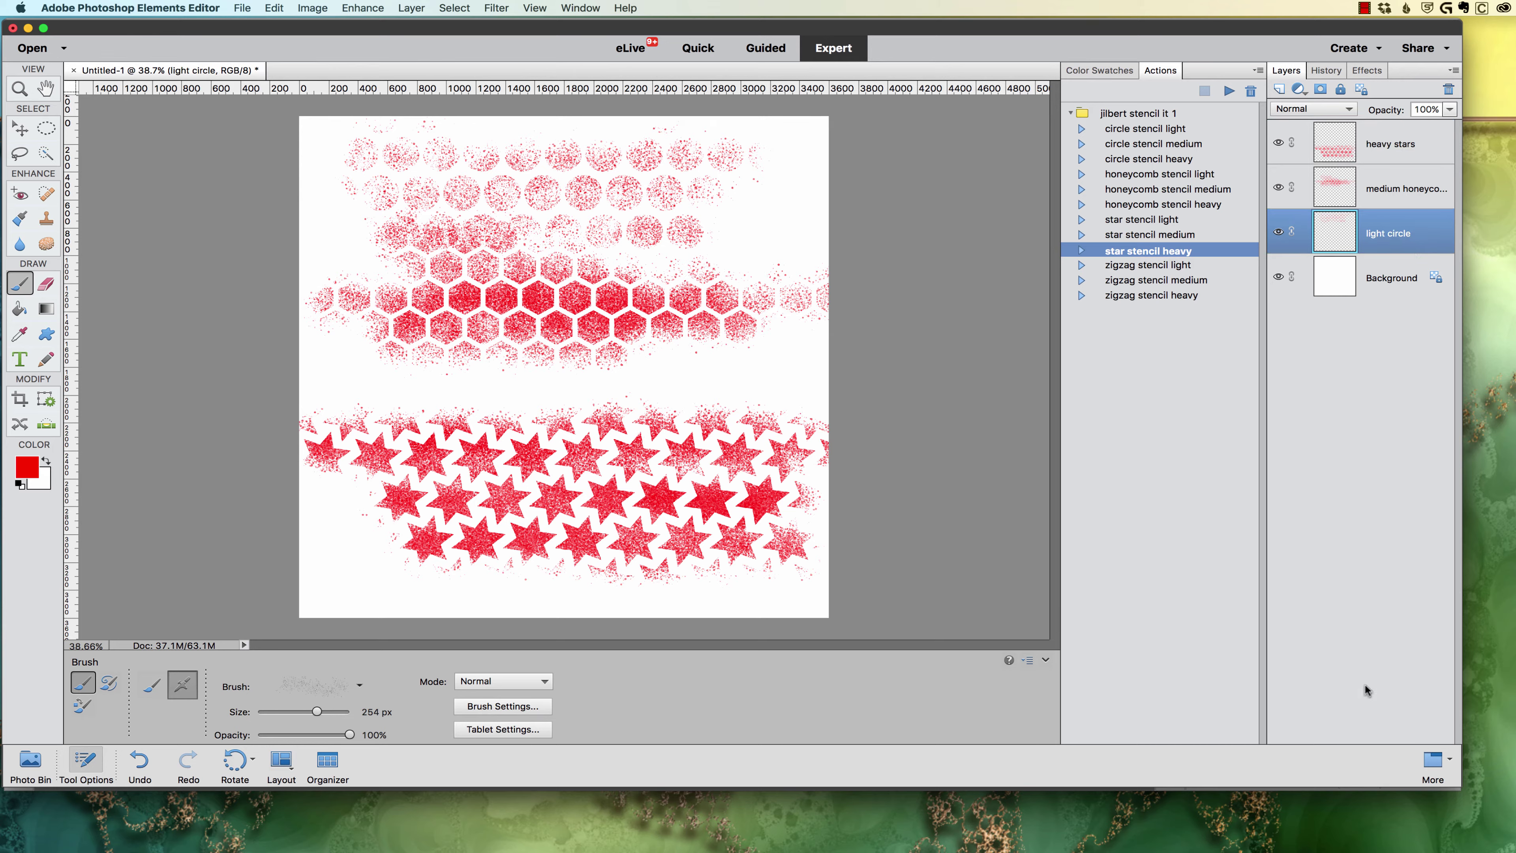
{"action": "left_click", "coordinate": [1357, 134], "text": "shift"}
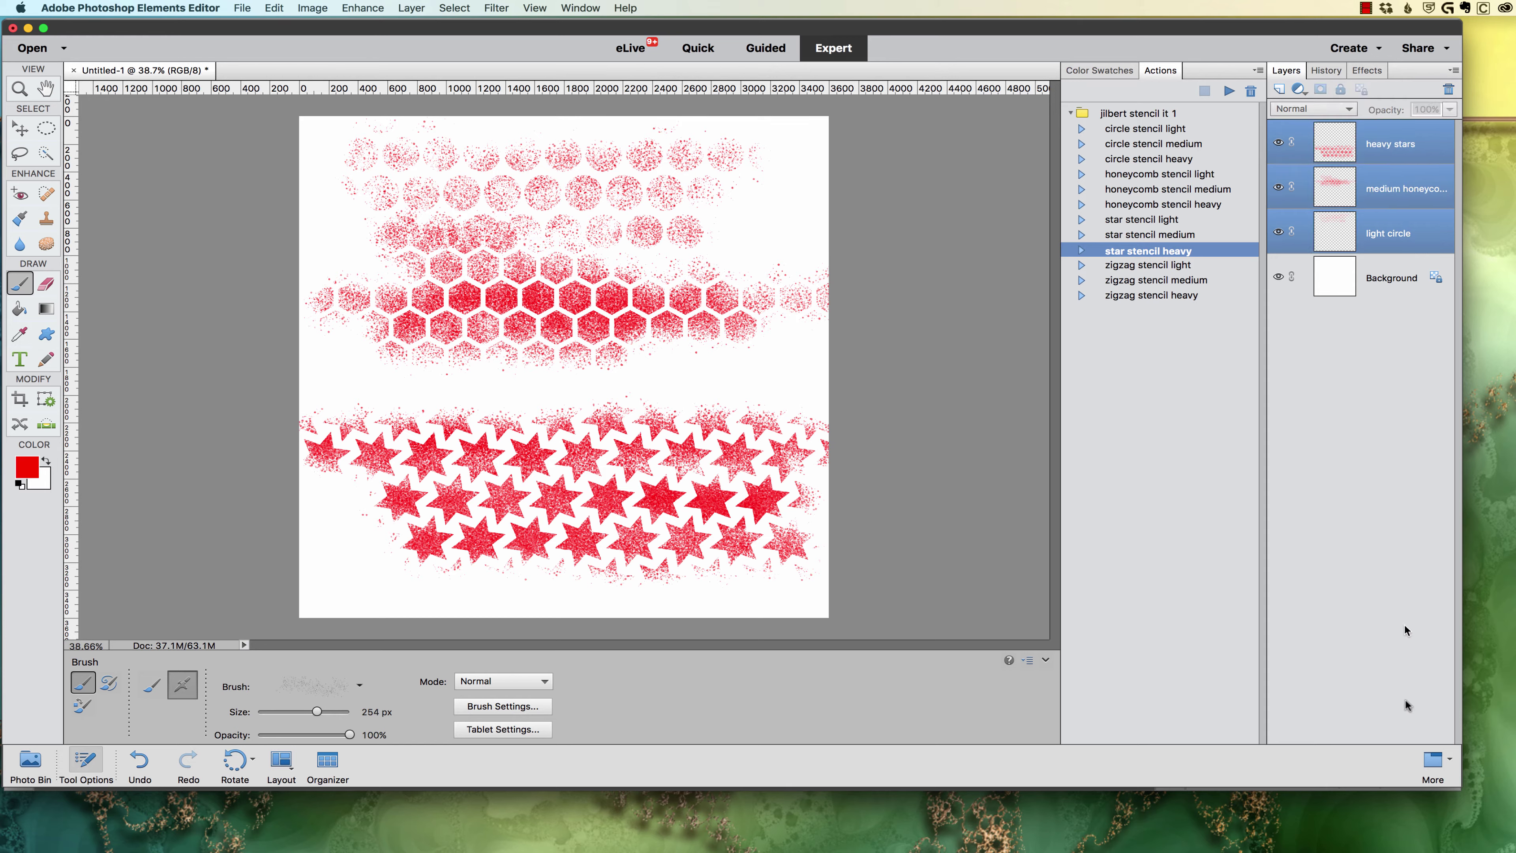
{"action": "left_click", "coordinate": [1449, 90]}
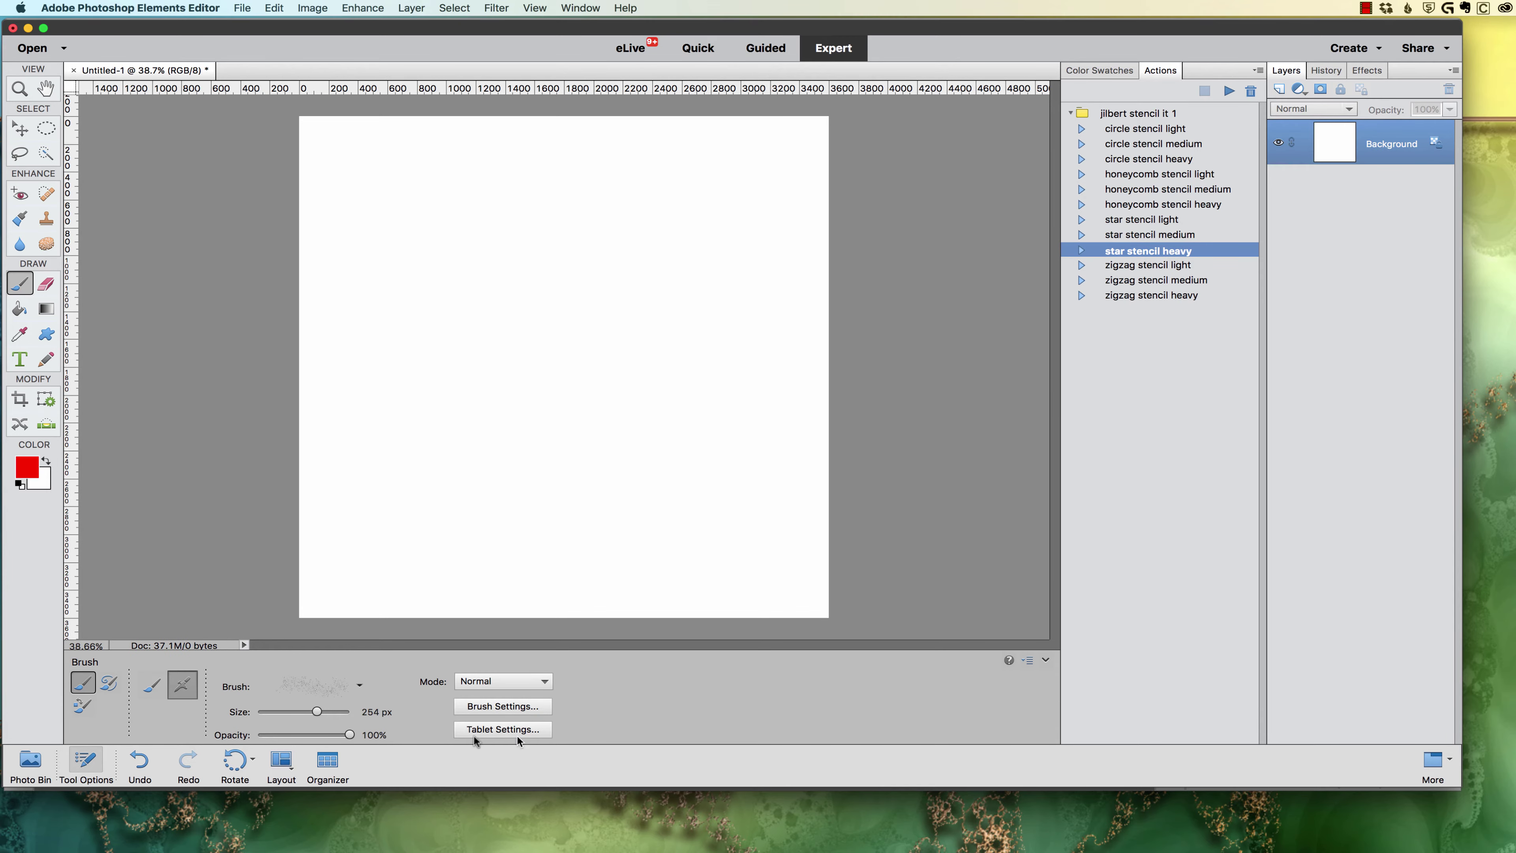
- Show brush presets as a Large List and choose the zigzag stencil heavy brush
{"action": "left_click", "coordinate": [360, 685]}
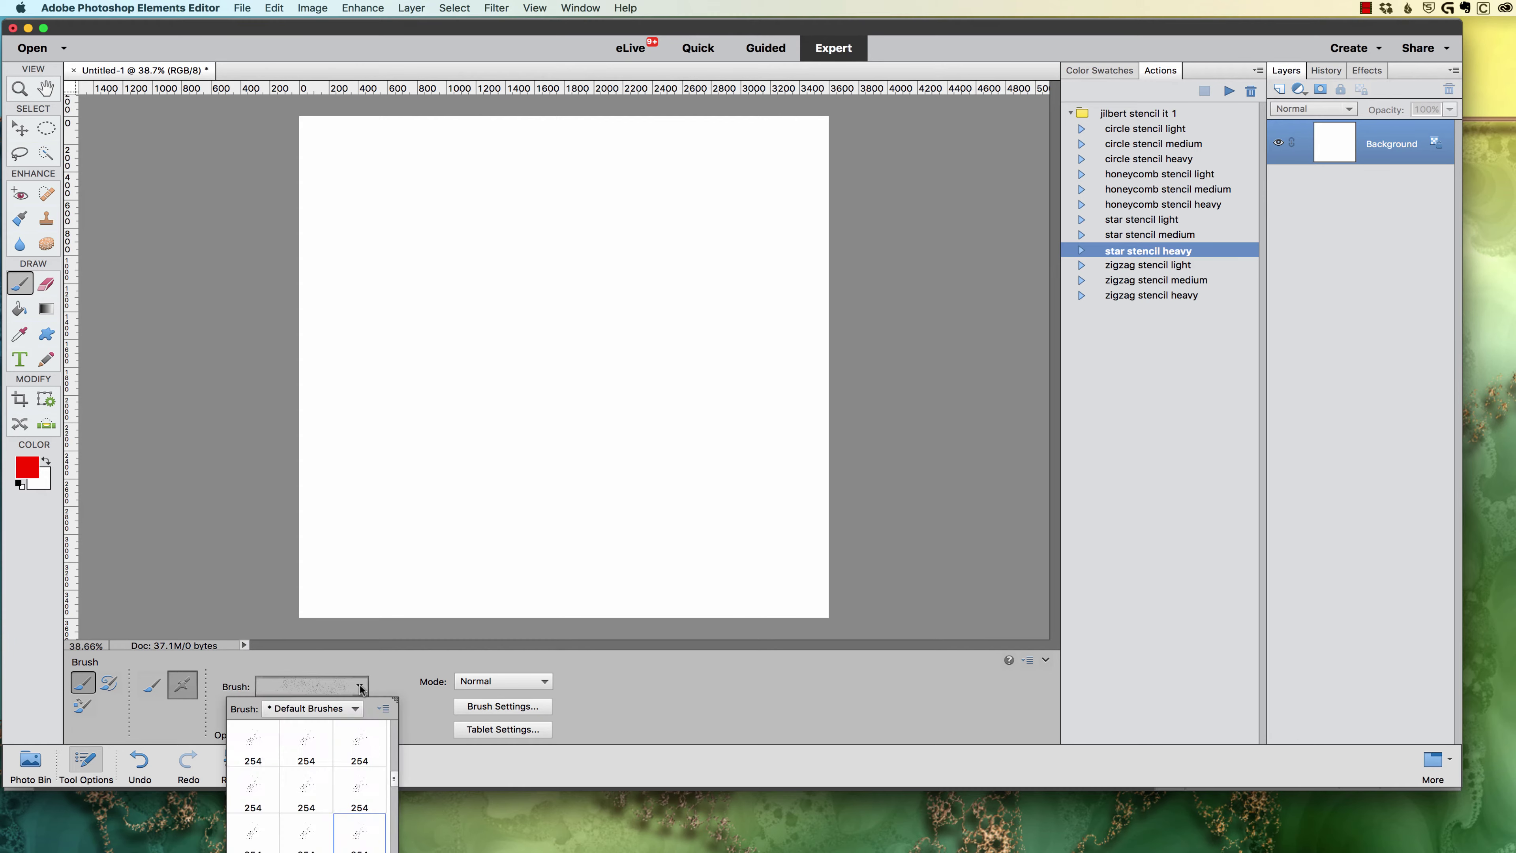
{"action": "left_click", "coordinate": [383, 708]}
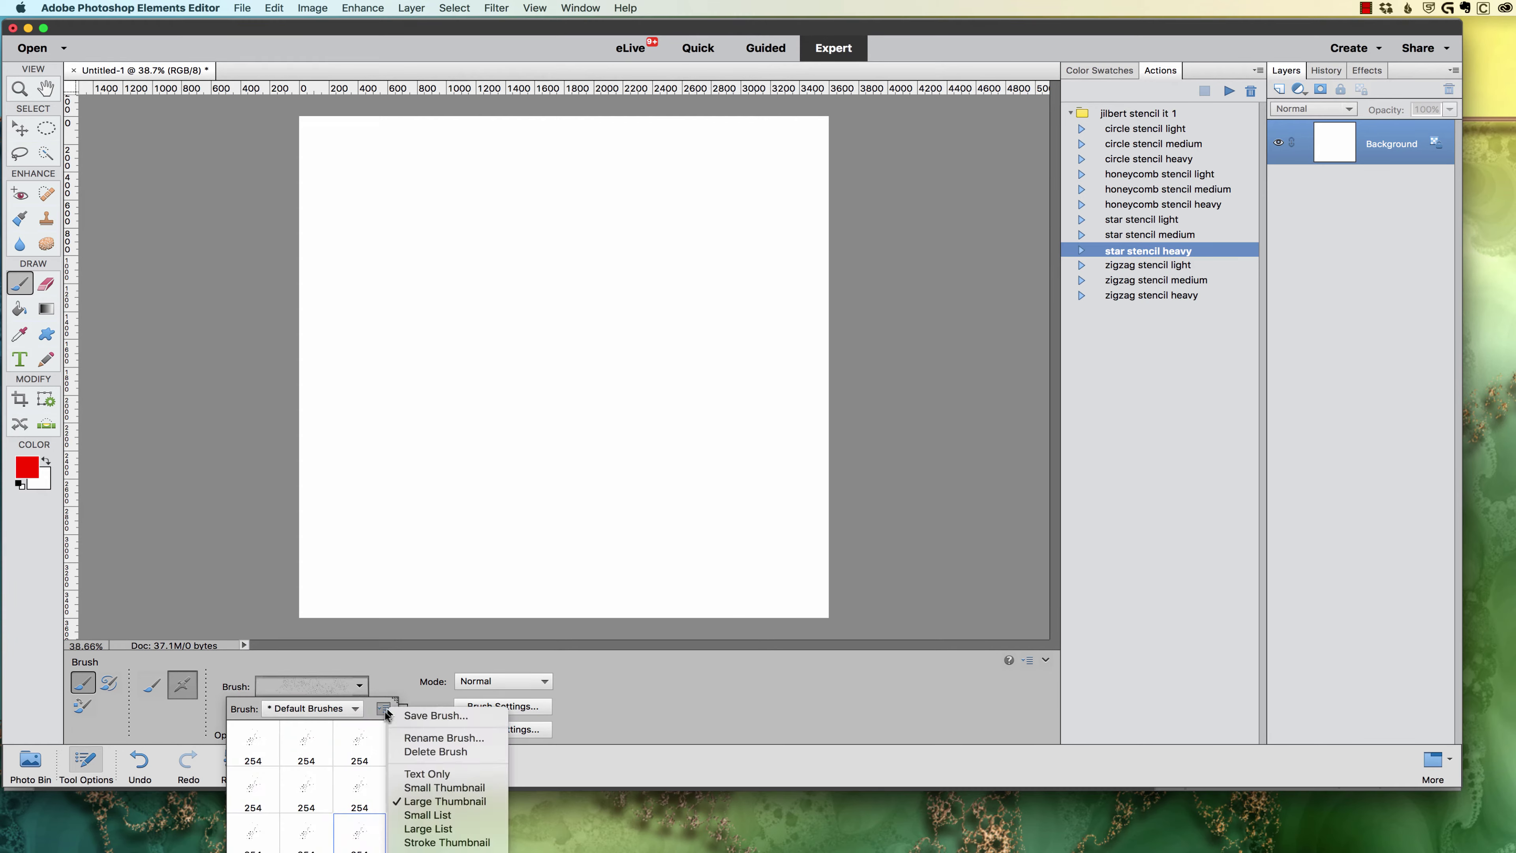
{"action": "left_click", "coordinate": [453, 830]}
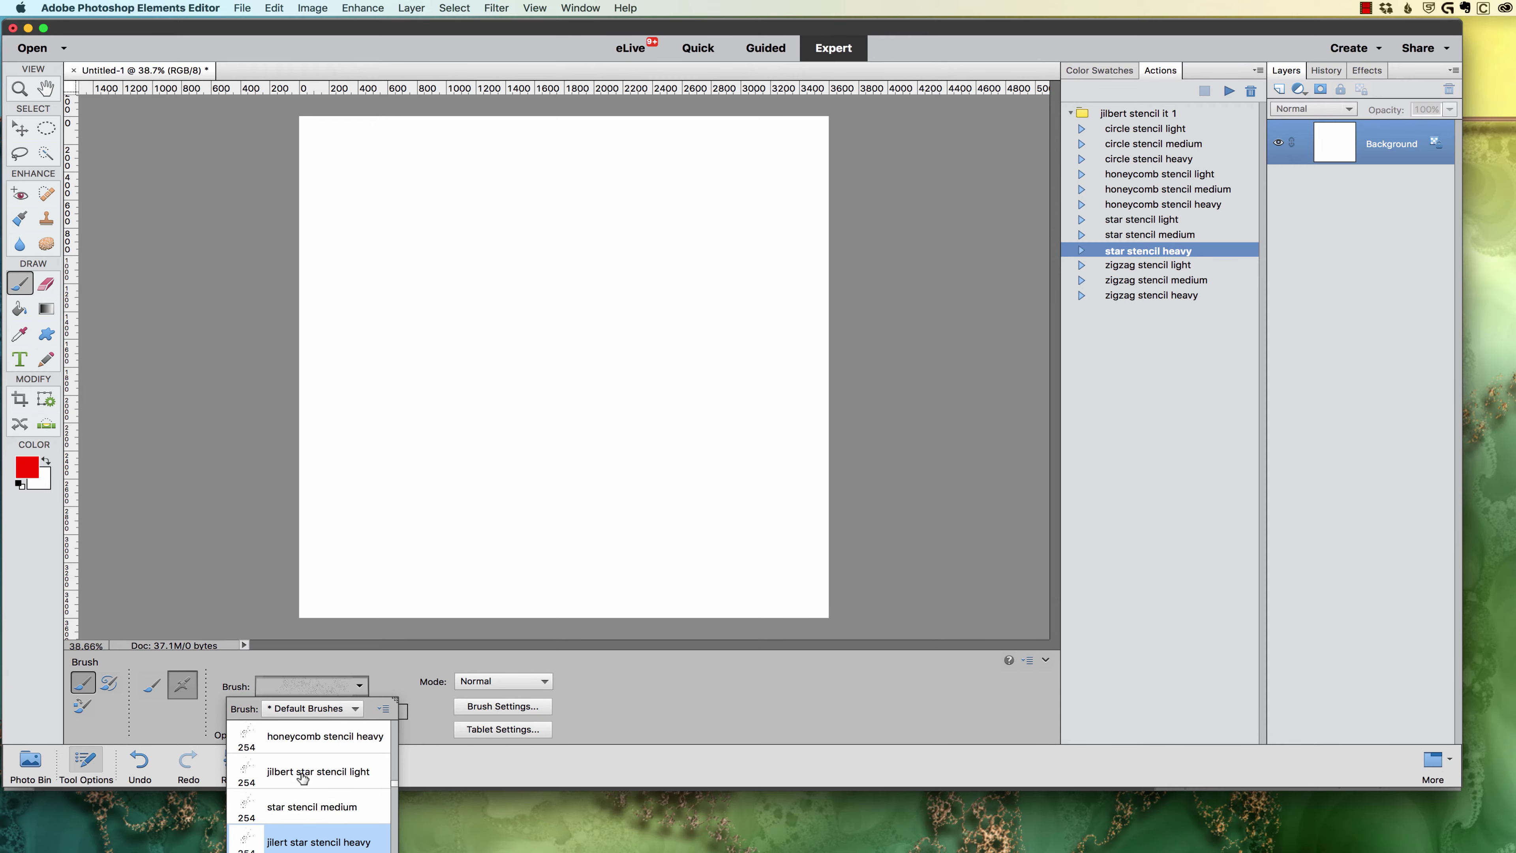
{"action": "scroll", "coordinate": [307, 775], "scroll_direction": "down", "scroll_amount": 3}
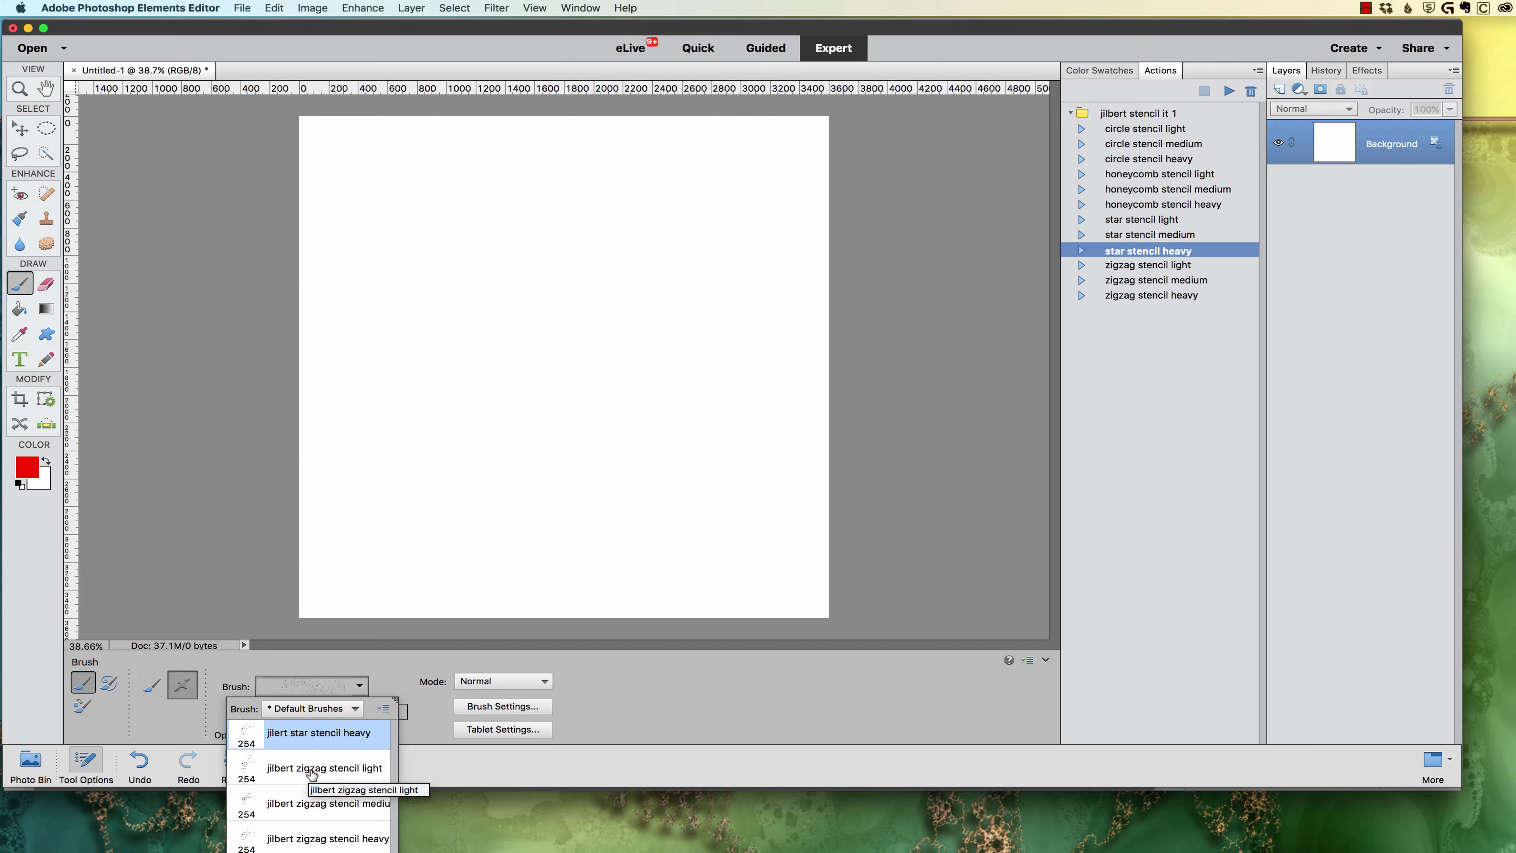
{"action": "left_click", "coordinate": [1107, 72]}
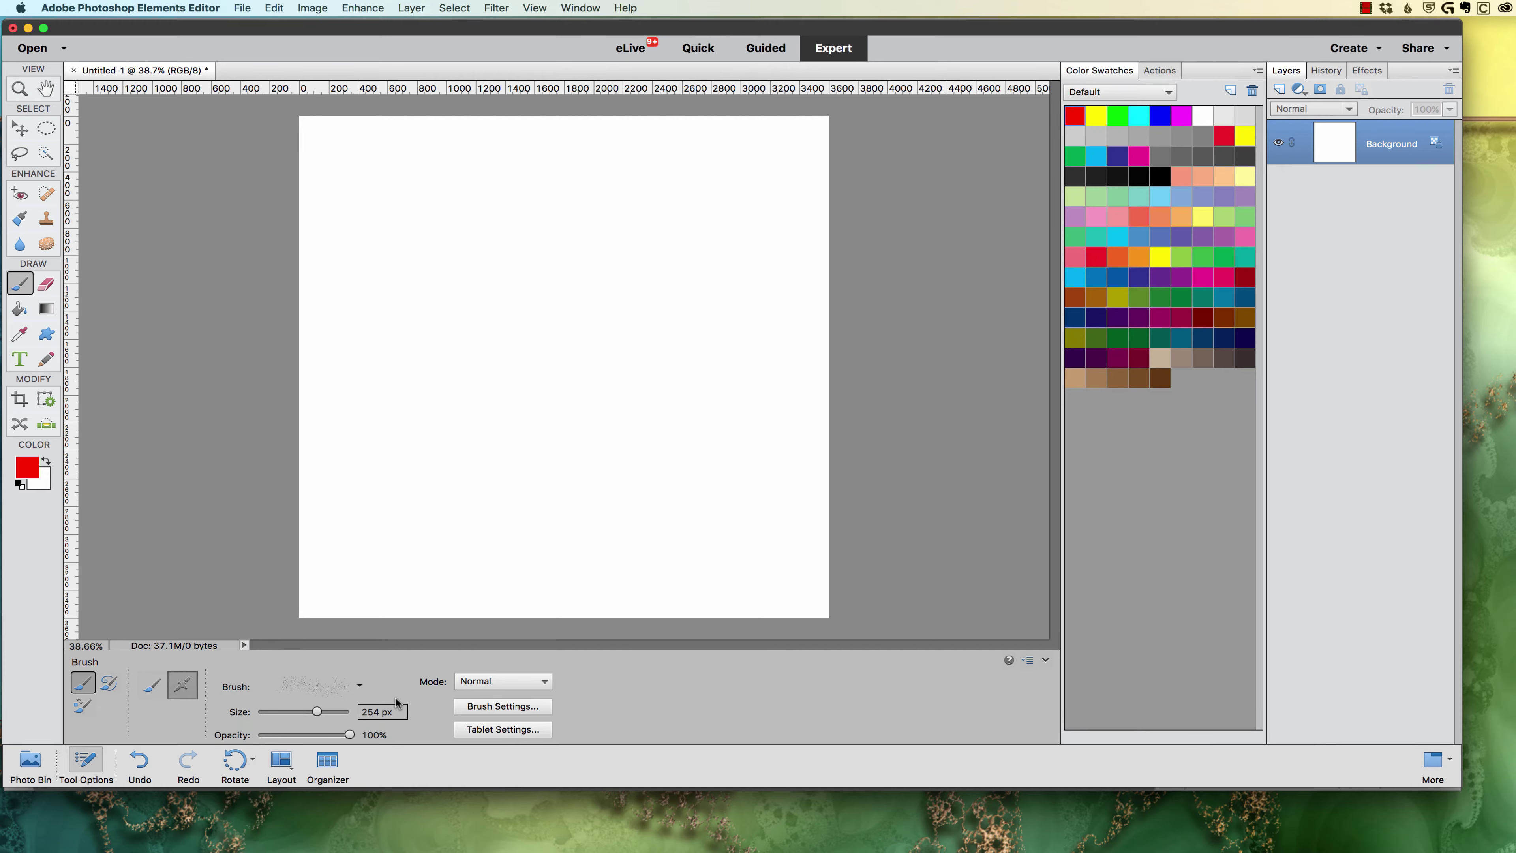
{"action": "left_click", "coordinate": [361, 686]}
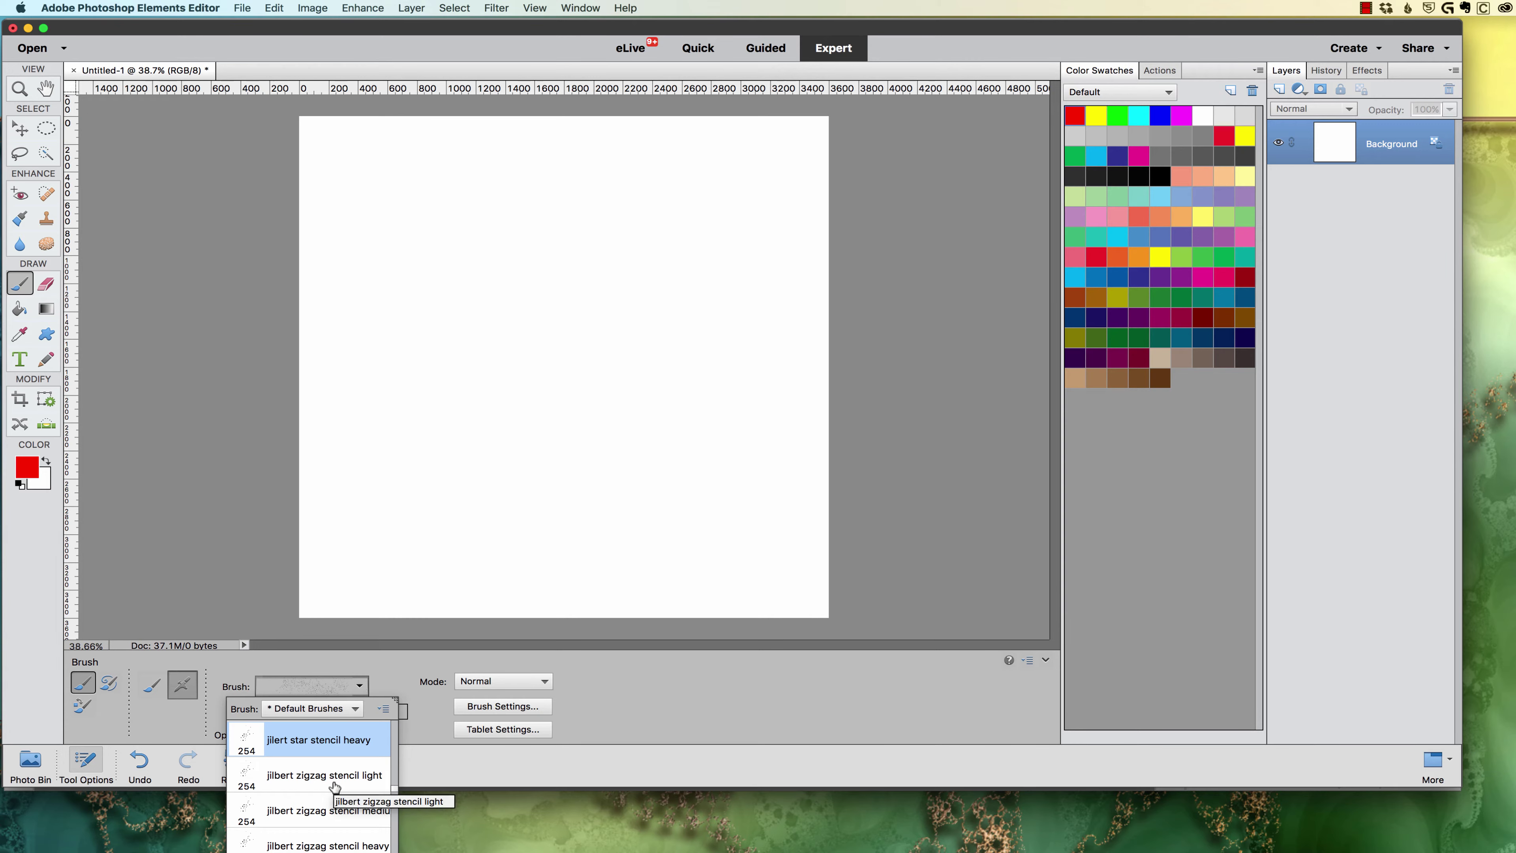
{"action": "left_click", "coordinate": [304, 839]}
- Test-spray red zigzag chevrons across the canvas top, then select all and delete them
{"action": "mouse_move", "coordinate": [358, 160]}
{"action": "left_mouse_down"}
{"action": "mouse_move", "coordinate": [577, 147]}
{"action": "mouse_move", "coordinate": [682, 168]}
{"action": "mouse_move", "coordinate": [444, 234]}
{"action": "mouse_move", "coordinate": [670, 244]}
{"action": "mouse_move", "coordinate": [634, 274]}
{"action": "mouse_move", "coordinate": [667, 297]}
{"action": "mouse_move", "coordinate": [795, 304]}
{"action": "mouse_move", "coordinate": [538, 350]}
{"action": "mouse_move", "coordinate": [441, 337]}
{"action": "mouse_move", "coordinate": [500, 297]}
{"action": "mouse_move", "coordinate": [514, 261]}
{"action": "mouse_move", "coordinate": [484, 276]}
{"action": "mouse_move", "coordinate": [457, 249]}
{"action": "mouse_move", "coordinate": [502, 217]}
{"action": "left_mouse_up"}
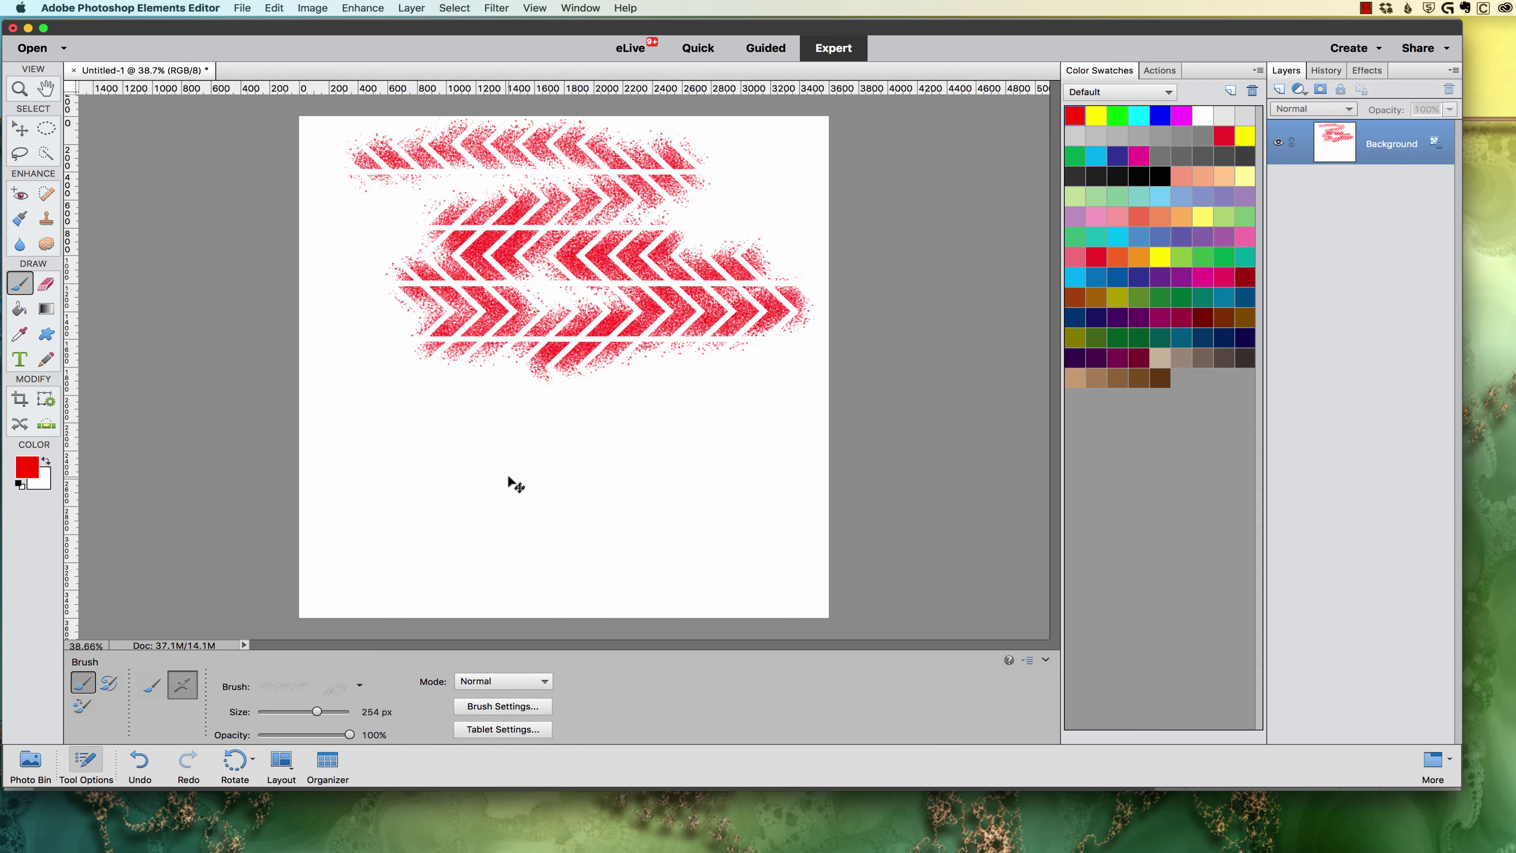
{"action": "key", "text": "super+a"}
{"action": "key", "text": "BackSpace"}
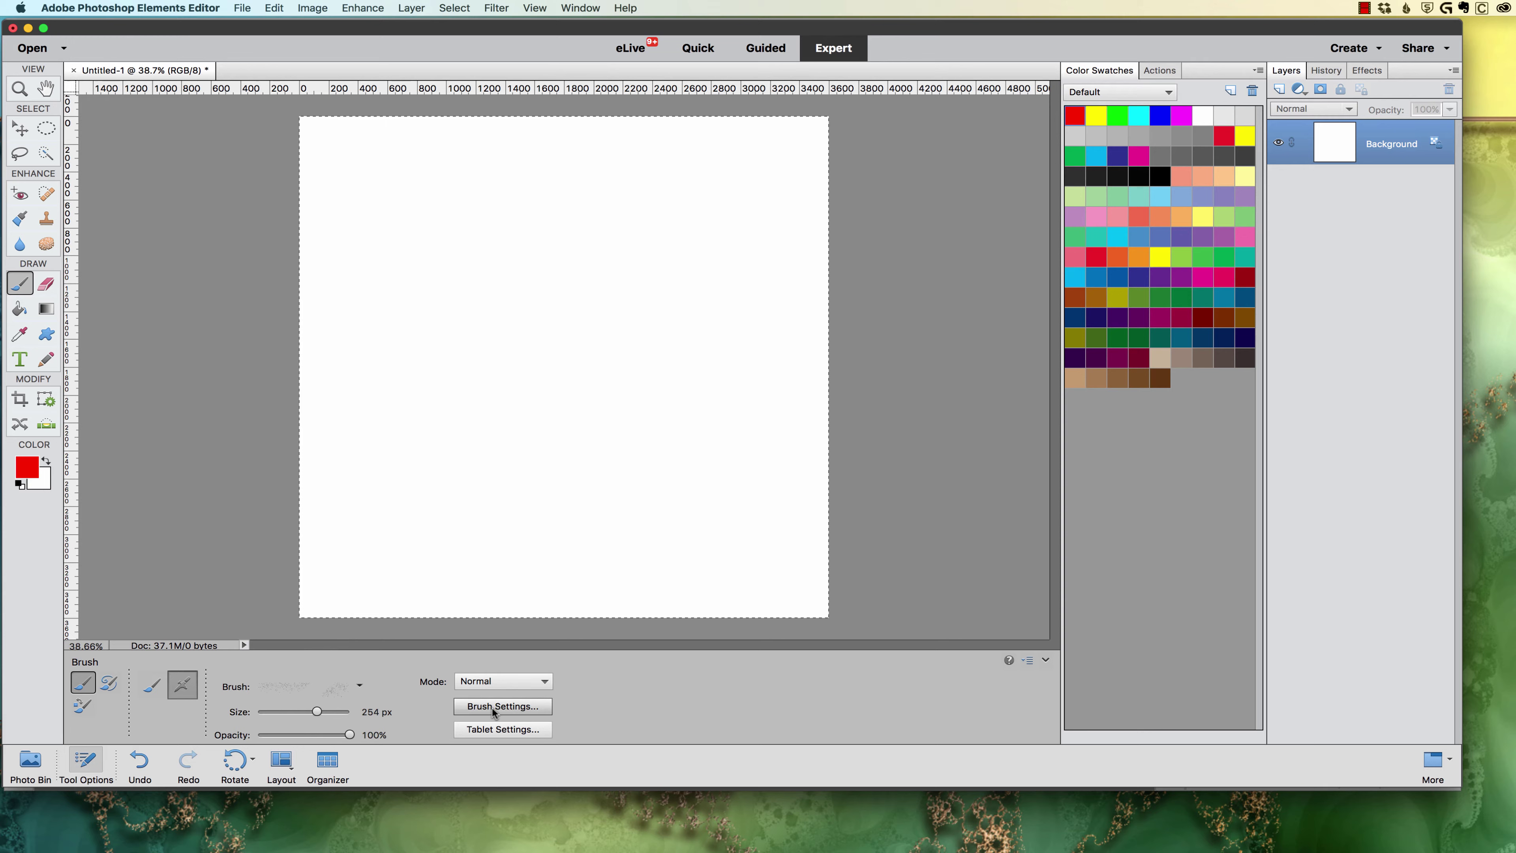
{"action": "left_click", "coordinate": [517, 708]}
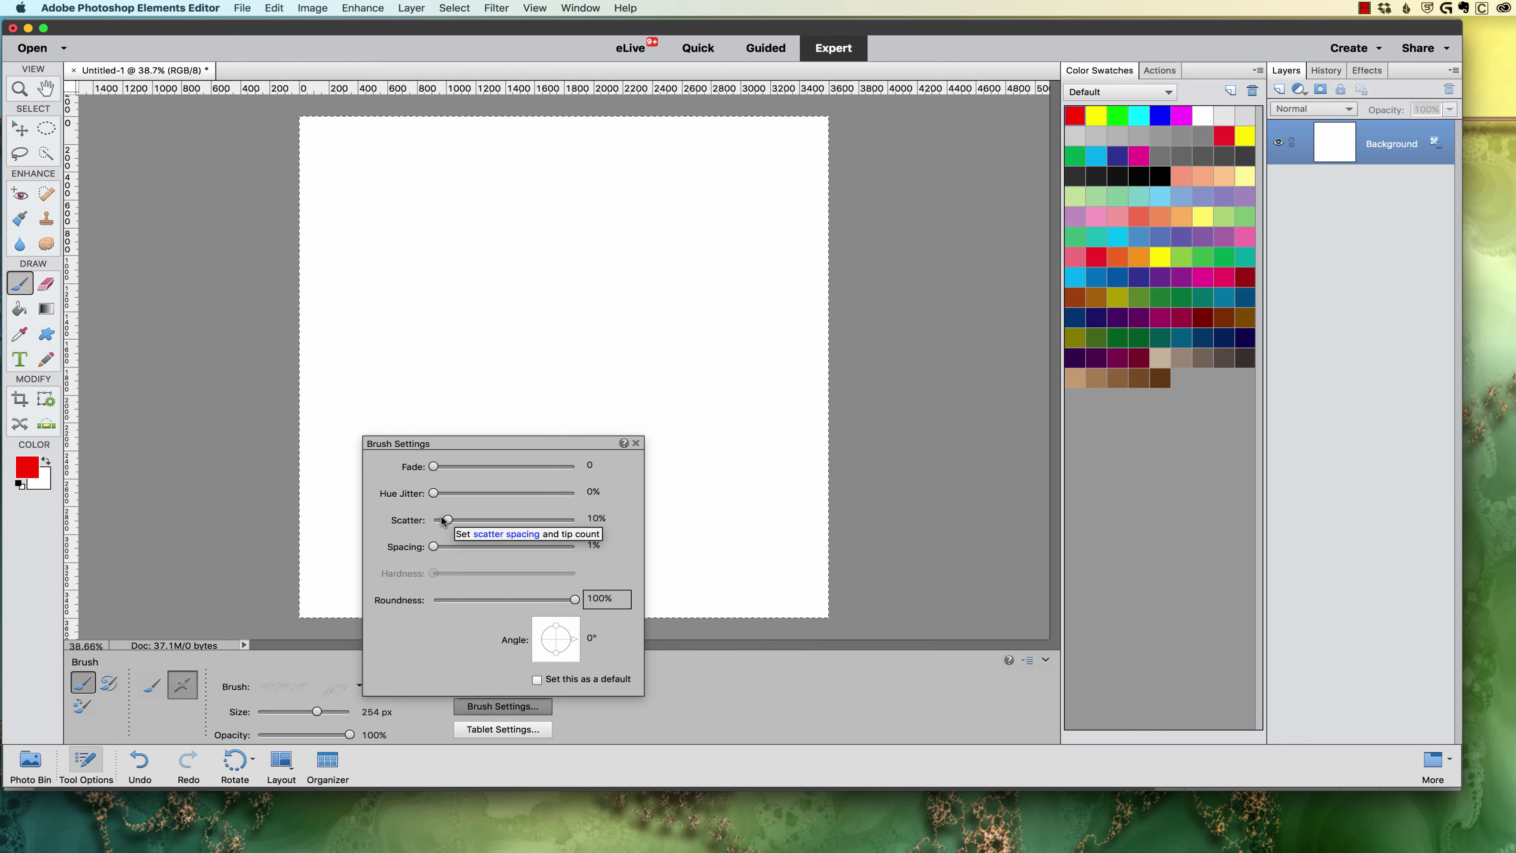
{"action": "left_click", "coordinate": [638, 443]}
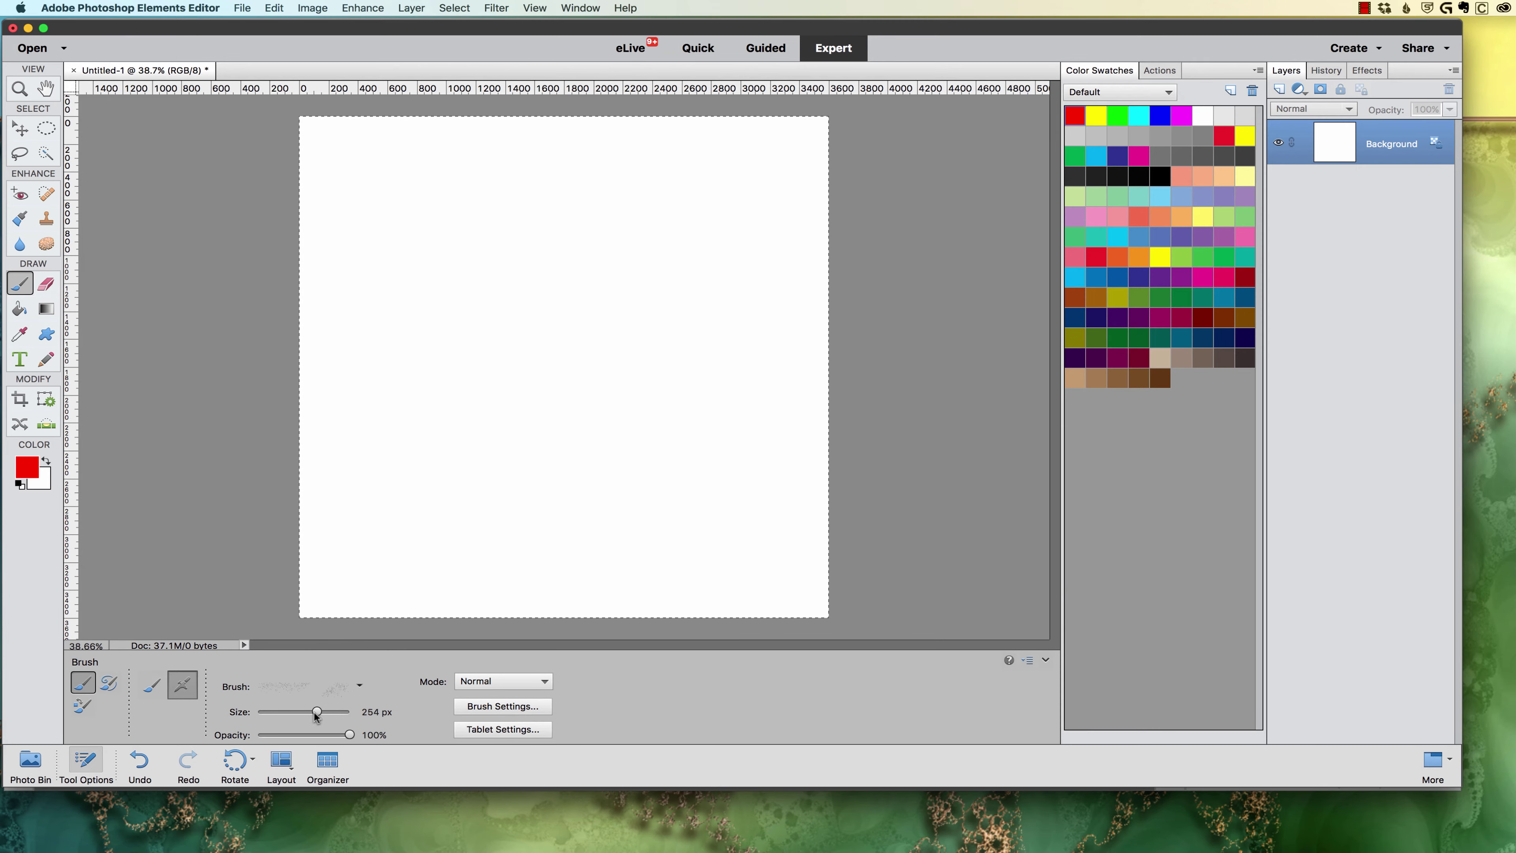
- Set the brush to 756 px and spray a wide band of red chevrons across the canvas centre
{"action": "left_click_drag", "start_coordinate": [330, 710], "coordinate": [332, 715]}
{"action": "mouse_move", "coordinate": [493, 336]}
{"action": "left_mouse_down"}
{"action": "mouse_move", "coordinate": [531, 312]}
{"action": "mouse_move", "coordinate": [483, 317]}
{"action": "mouse_move", "coordinate": [668, 353]}
{"action": "mouse_move", "coordinate": [548, 374]}
{"action": "mouse_move", "coordinate": [749, 376]}
{"action": "mouse_move", "coordinate": [665, 331]}
{"action": "mouse_move", "coordinate": [733, 270]}
{"action": "mouse_move", "coordinate": [541, 289]}
{"action": "mouse_move", "coordinate": [483, 346]}
{"action": "mouse_move", "coordinate": [436, 352]}
{"action": "left_mouse_up"}
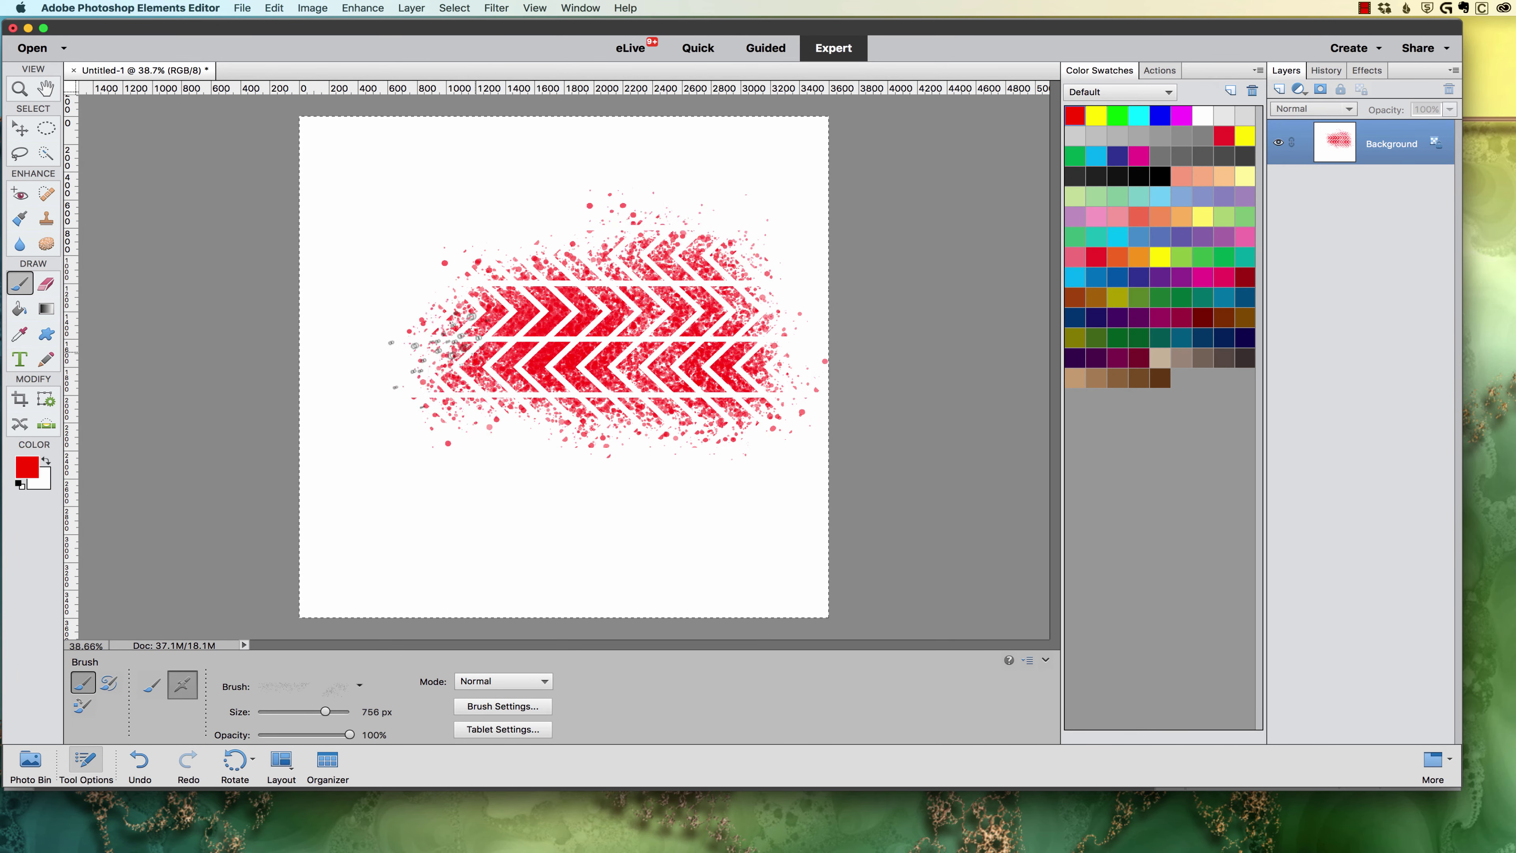
{"action": "mouse_move", "coordinate": [546, 352]}
{"action": "left_mouse_down"}
{"action": "mouse_move", "coordinate": [451, 395]}
{"action": "mouse_move", "coordinate": [567, 412]}
{"action": "left_mouse_up"}
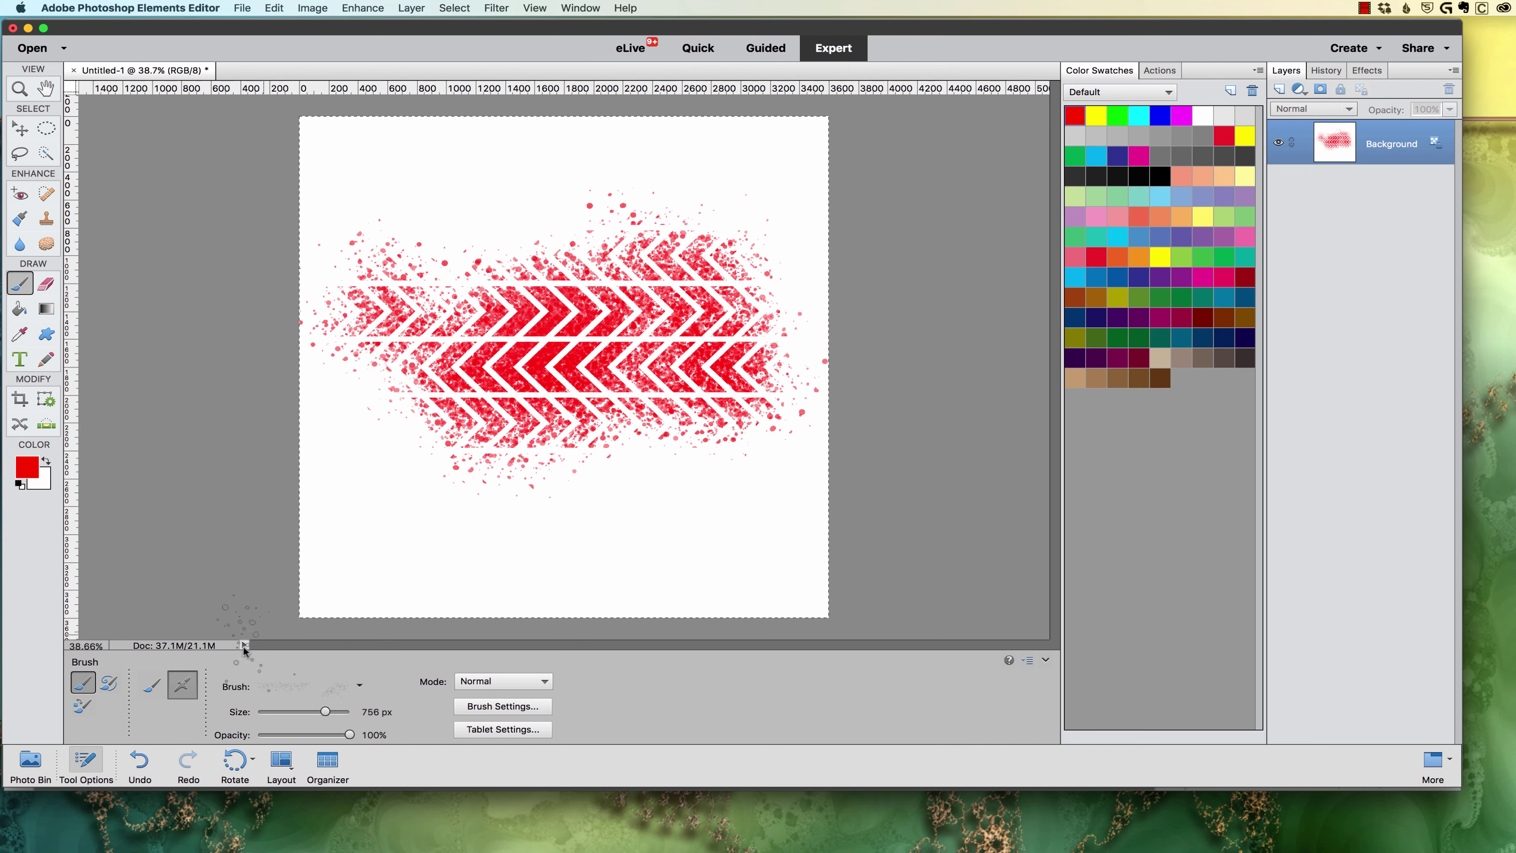
- Switch to the 'jilbert zigzag stencil medium' brush, spray test chevrons, then clear the canvas
{"action": "left_click", "coordinate": [359, 686]}
{"action": "left_click", "coordinate": [306, 803]}
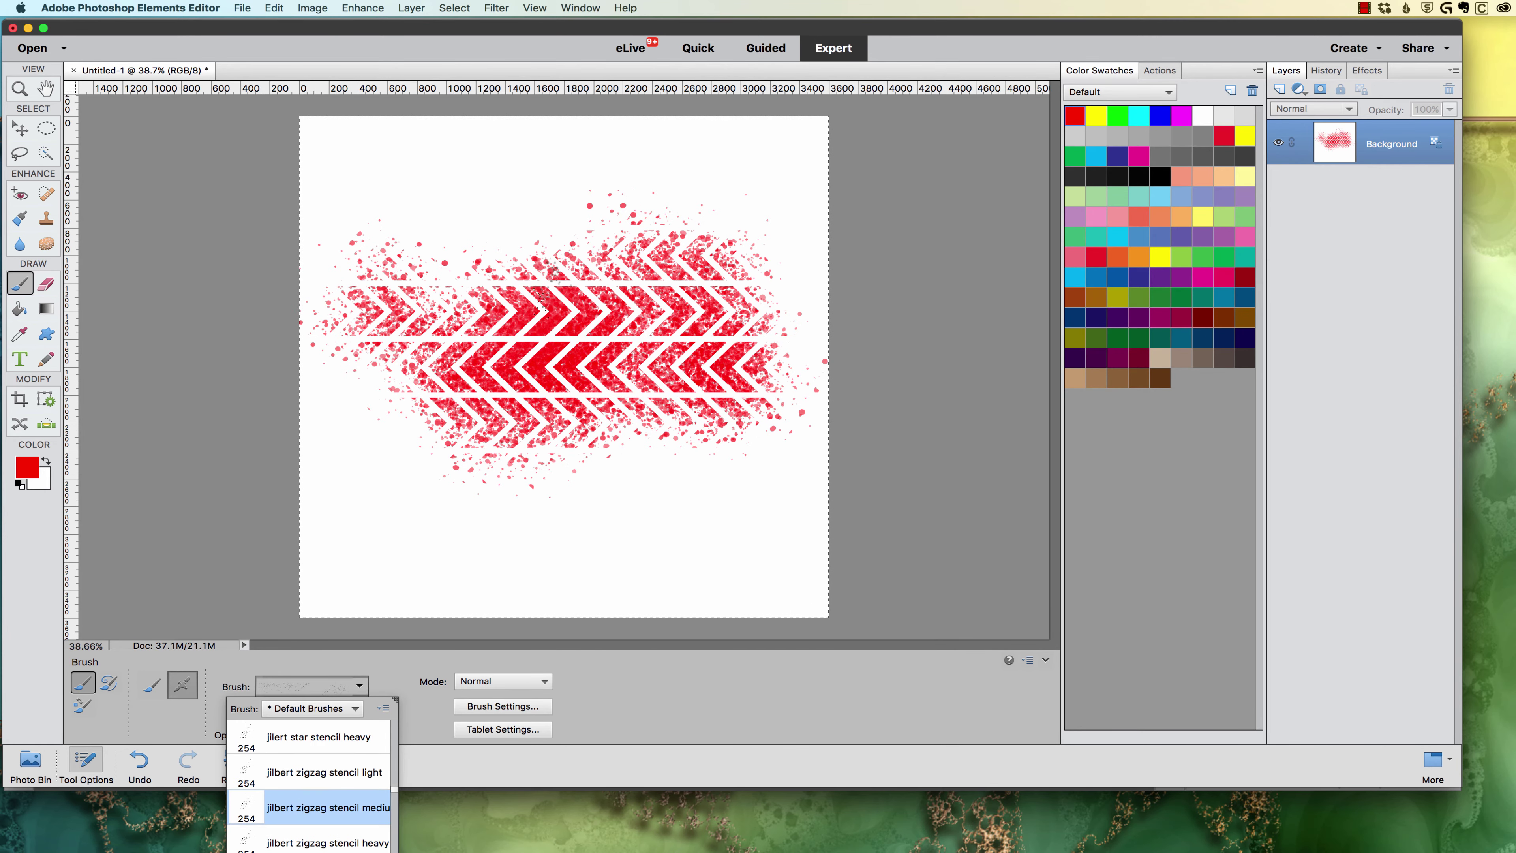
{"action": "left_click_drag", "start_coordinate": [477, 221], "coordinate": [657, 182]}
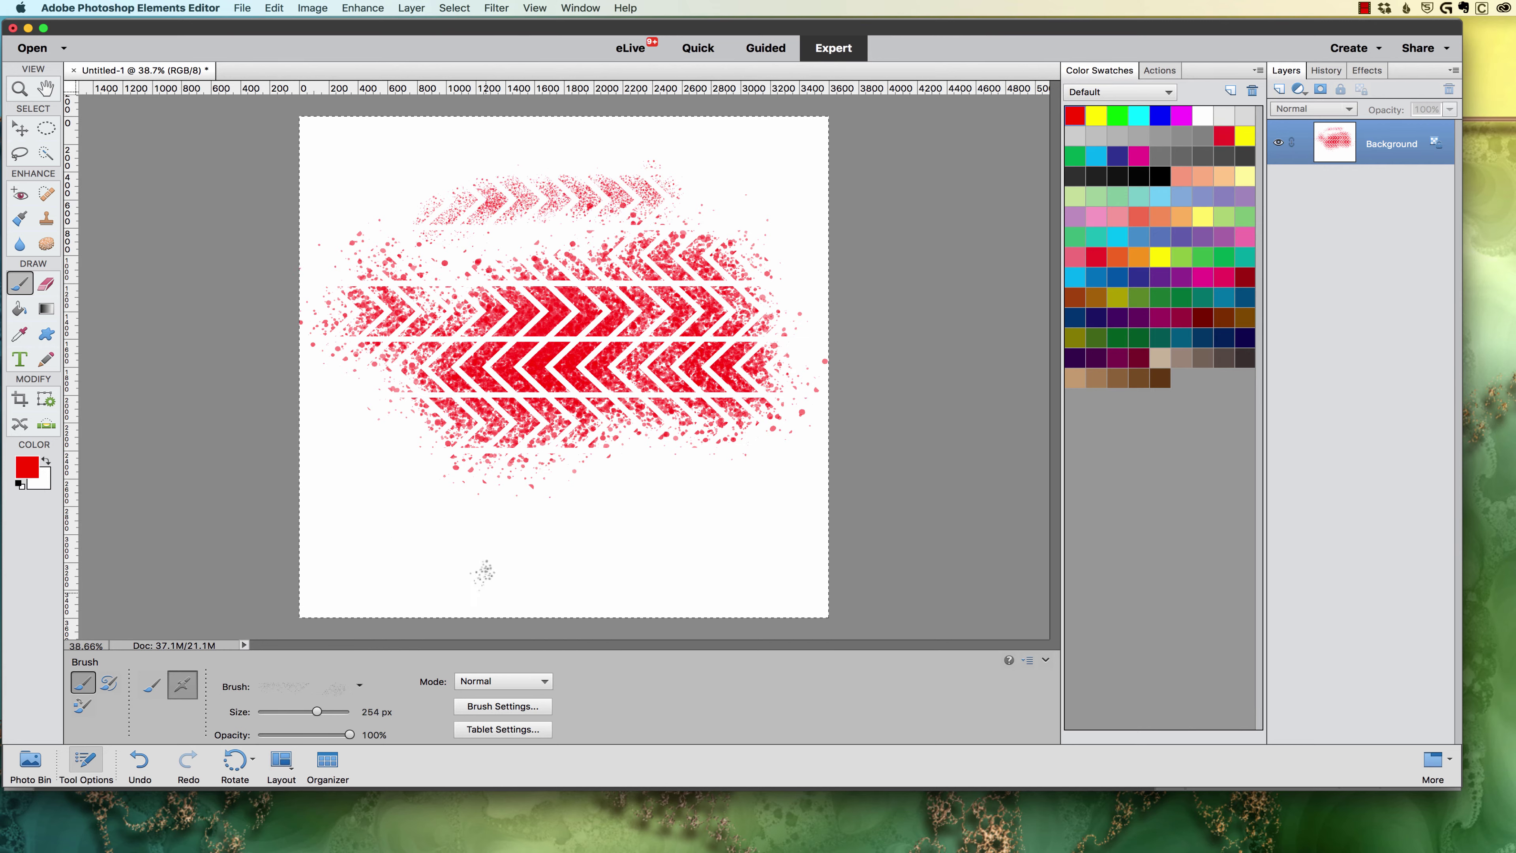
{"action": "left_click_drag", "start_coordinate": [478, 568], "coordinate": [704, 555]}
{"action": "mouse_move", "coordinate": [418, 588]}
{"action": "left_mouse_down"}
{"action": "mouse_move", "coordinate": [642, 577]}
{"action": "mouse_move", "coordinate": [409, 561]}
{"action": "left_mouse_up"}
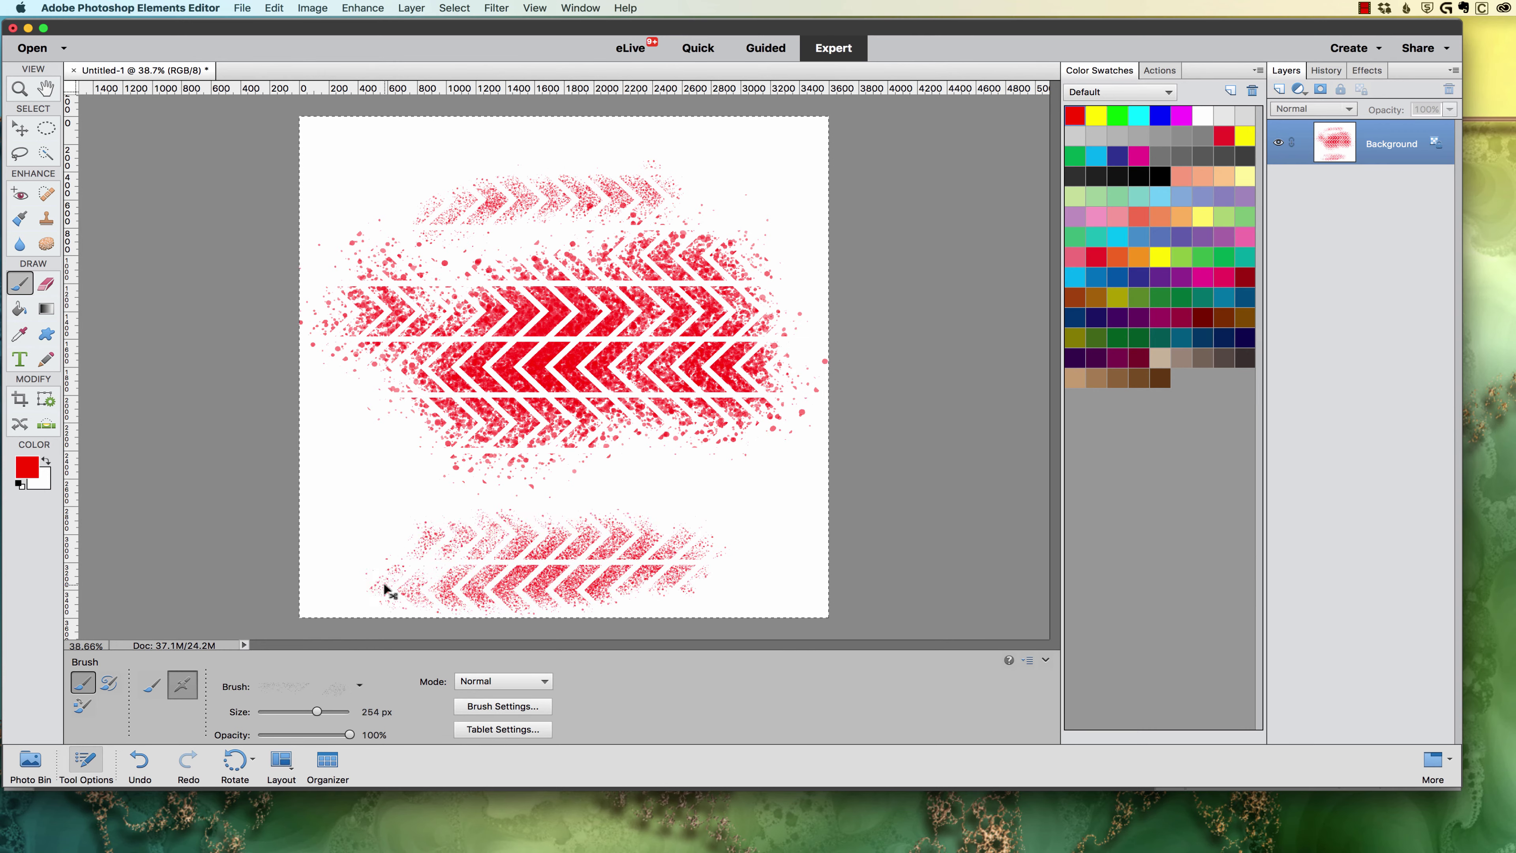
{"action": "key", "text": "Delete"}
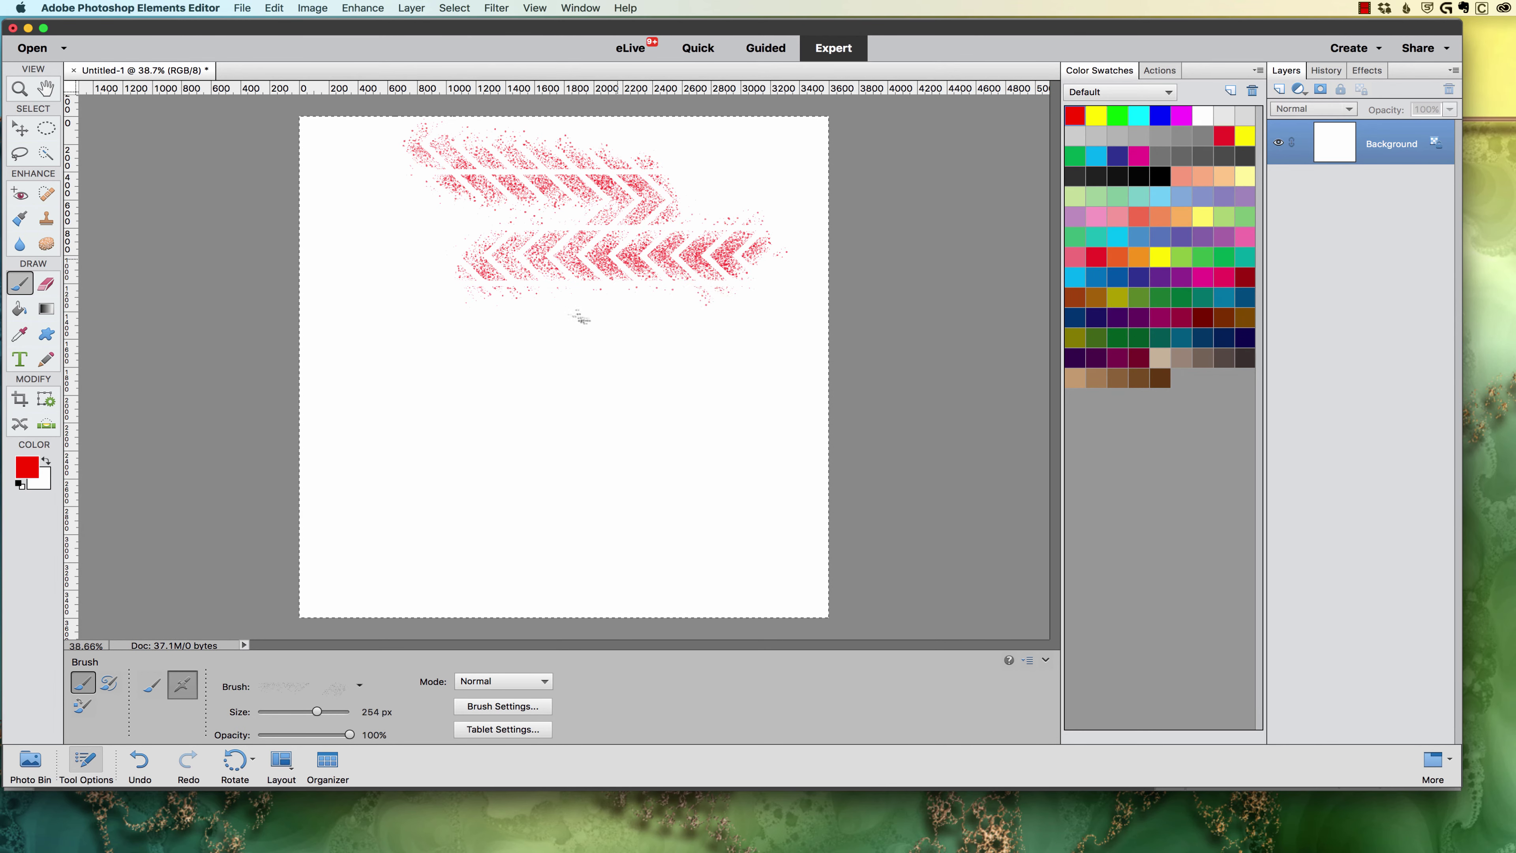
- Spray chevrons at upper right, then raise size to 700 px and paint a dense lower band
{"action": "left_click_drag", "start_coordinate": [583, 319], "coordinate": [794, 313]}
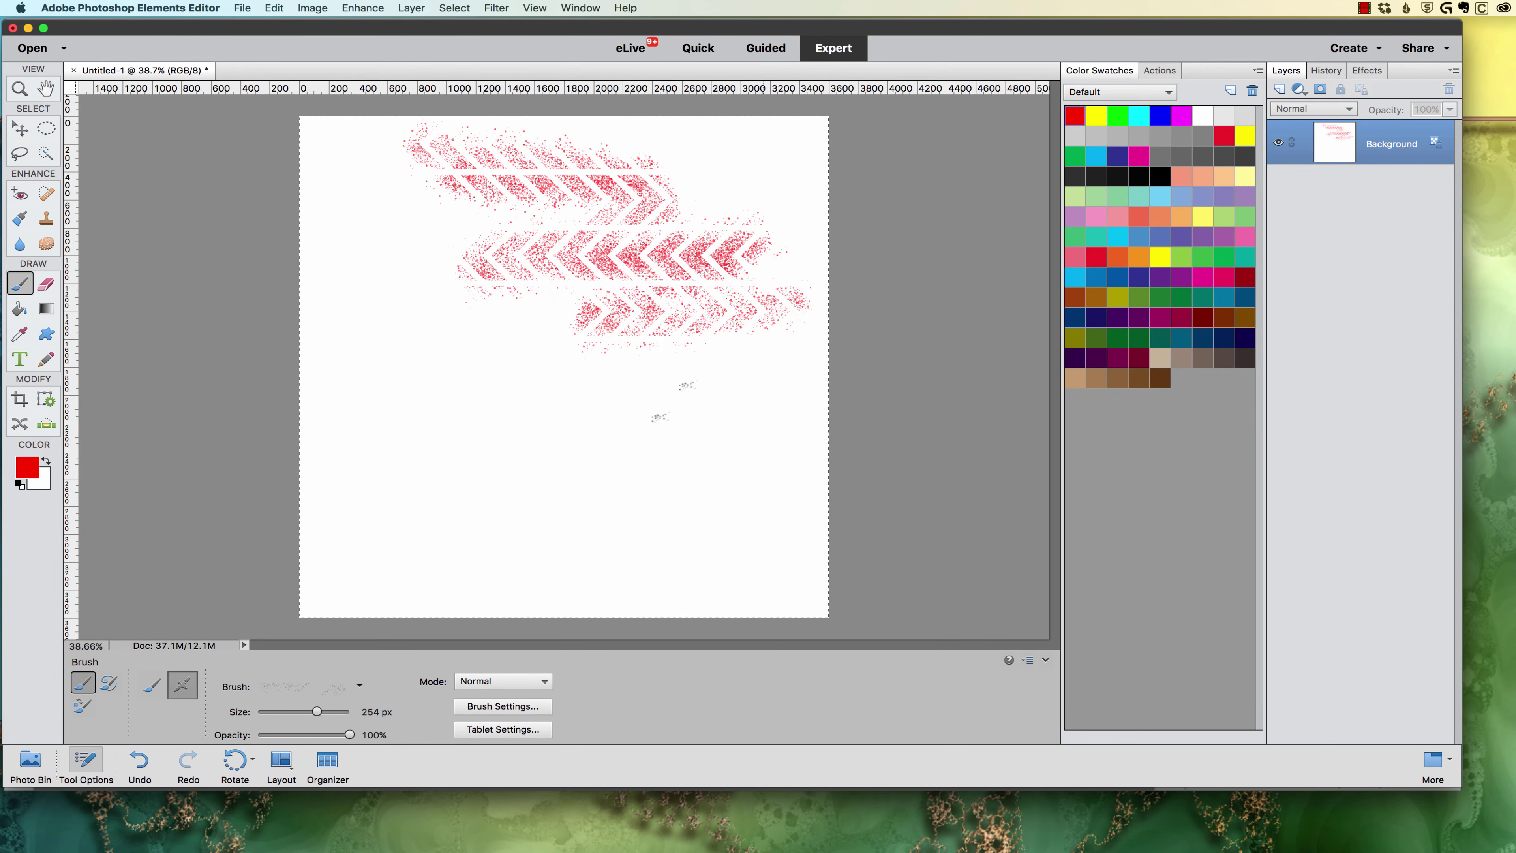
{"action": "left_click", "coordinate": [327, 713]}
{"action": "mouse_move", "coordinate": [544, 412]}
{"action": "left_mouse_down"}
{"action": "mouse_move", "coordinate": [717, 466]}
{"action": "mouse_move", "coordinate": [752, 514]}
{"action": "left_mouse_up"}
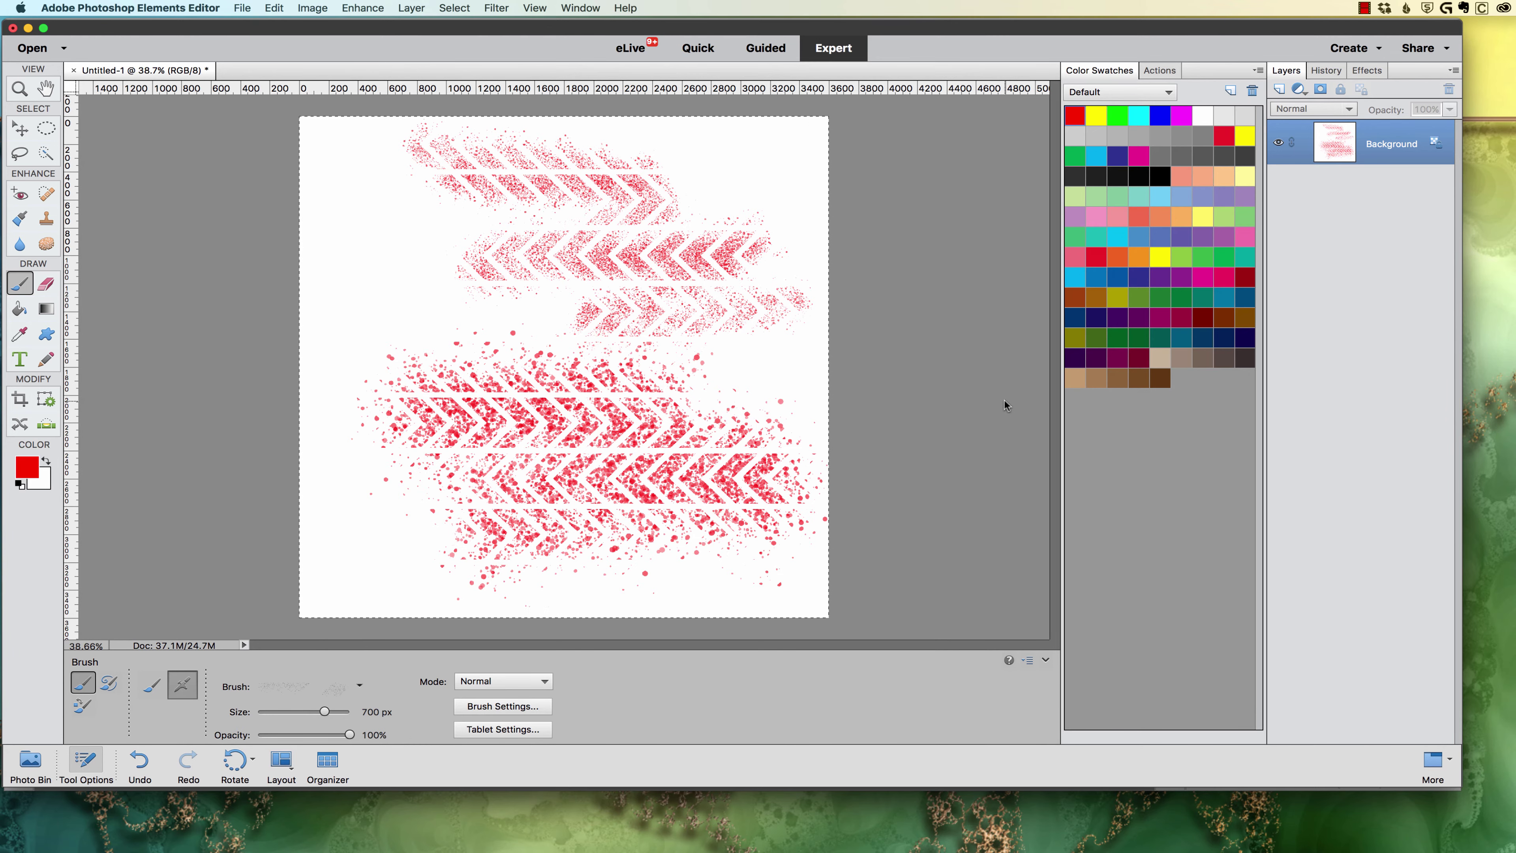
- Clear the Elements canvas to white and switch over to Photoshop CC
{"action": "key", "text": "Delete"}
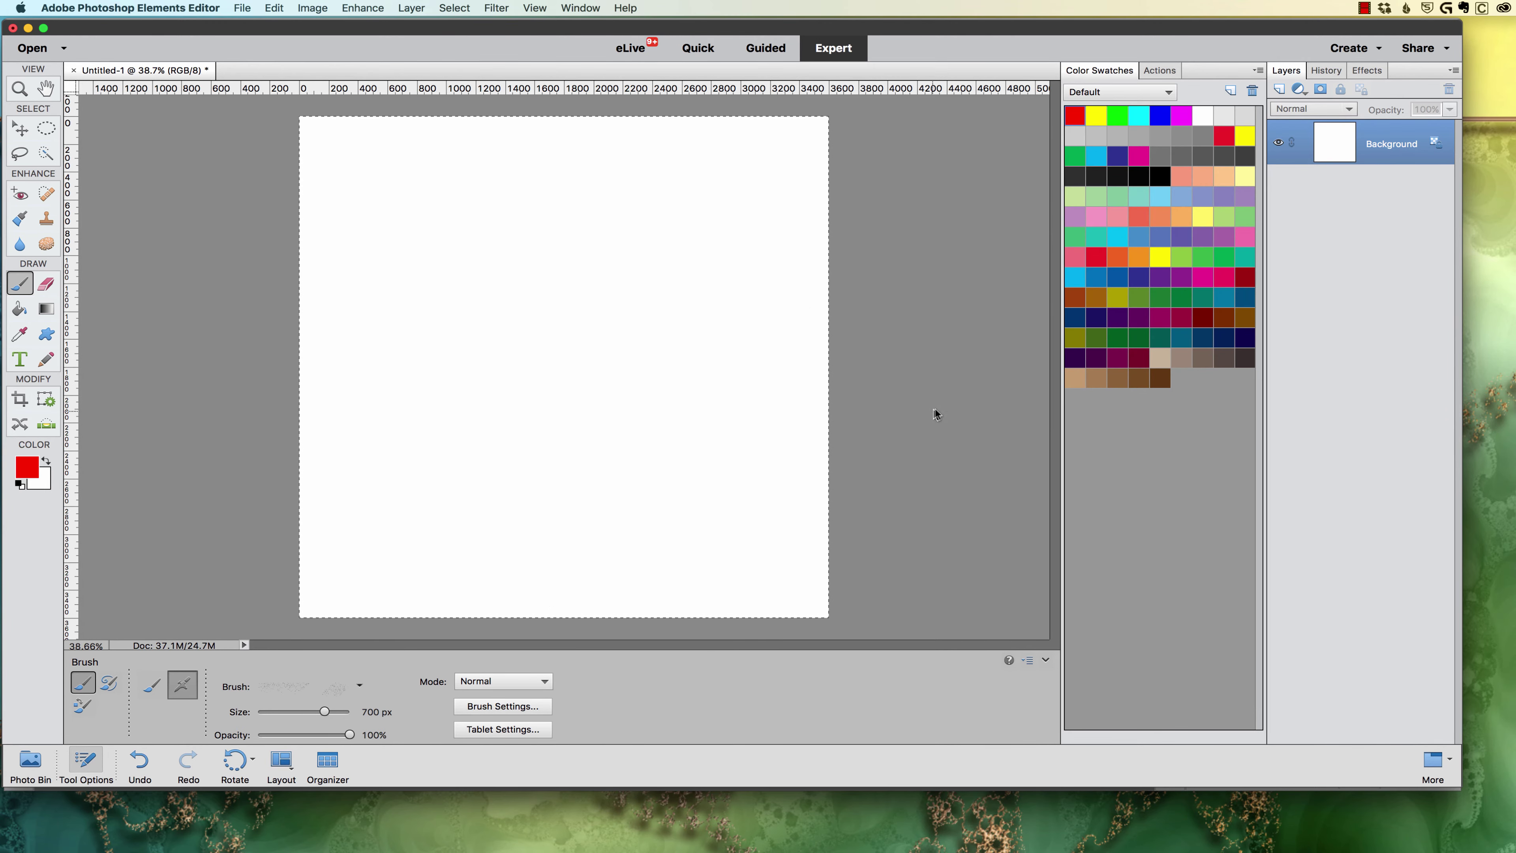
{"action": "key", "text": "super+Tab"}
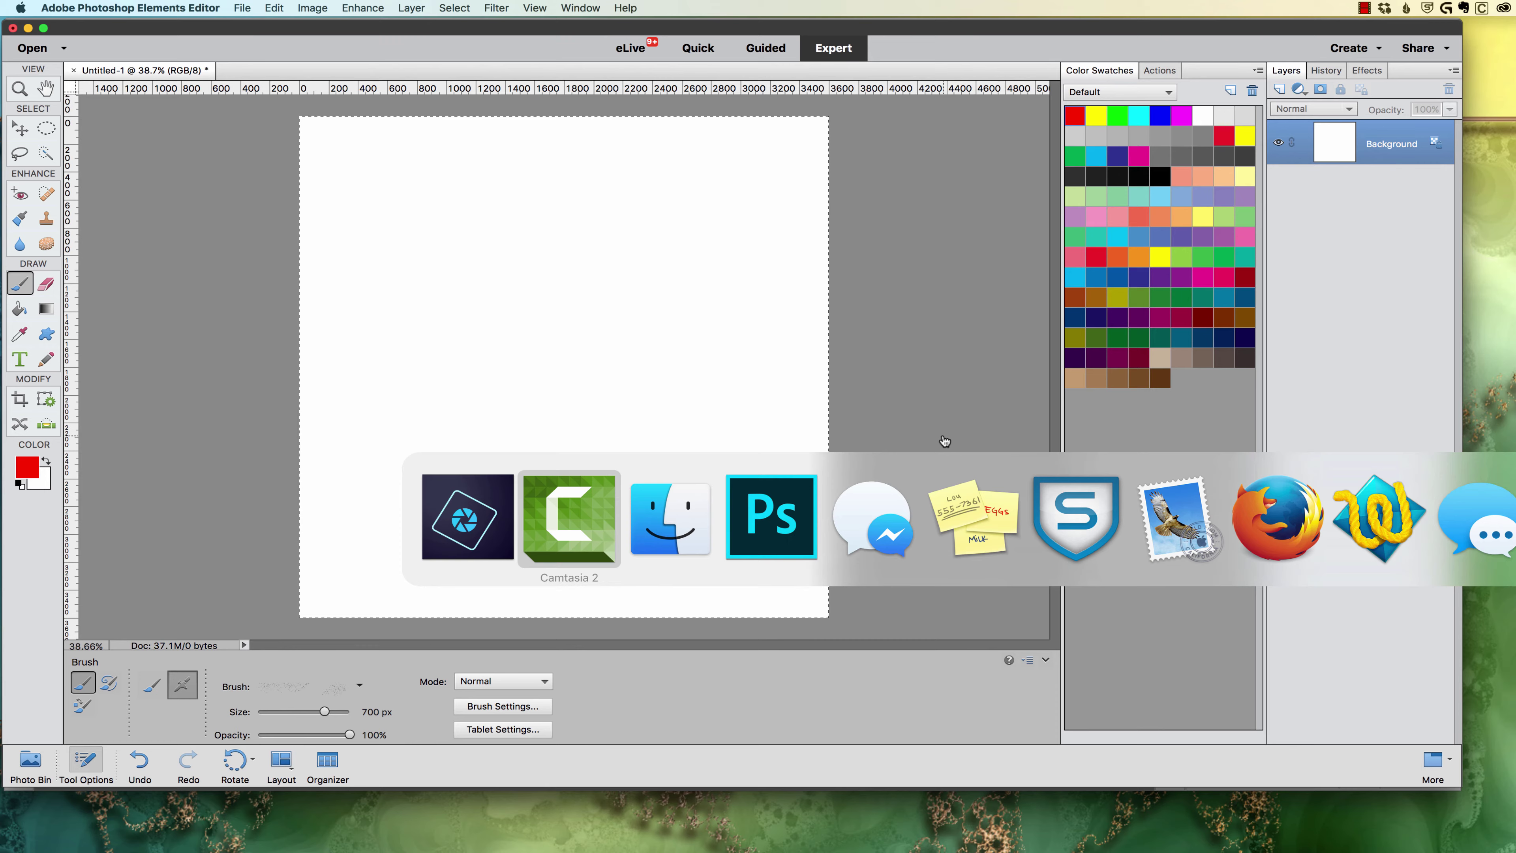
{"action": "left_click", "coordinate": [781, 539], "text": "super"}
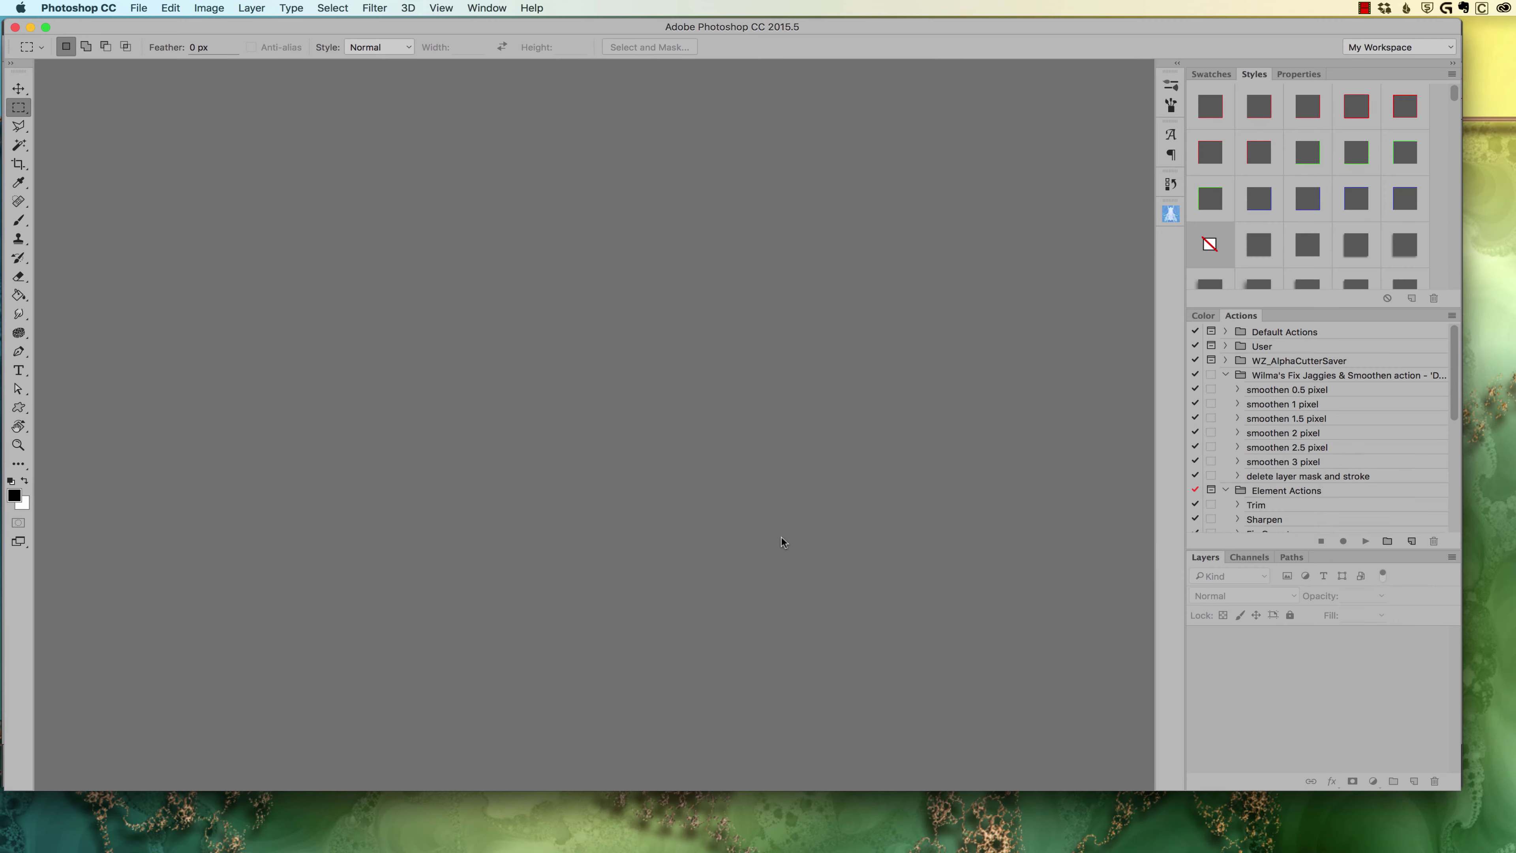
- Create a new Untitled-1 document at Default Photoshop Size
{"action": "key", "text": "super+n"}
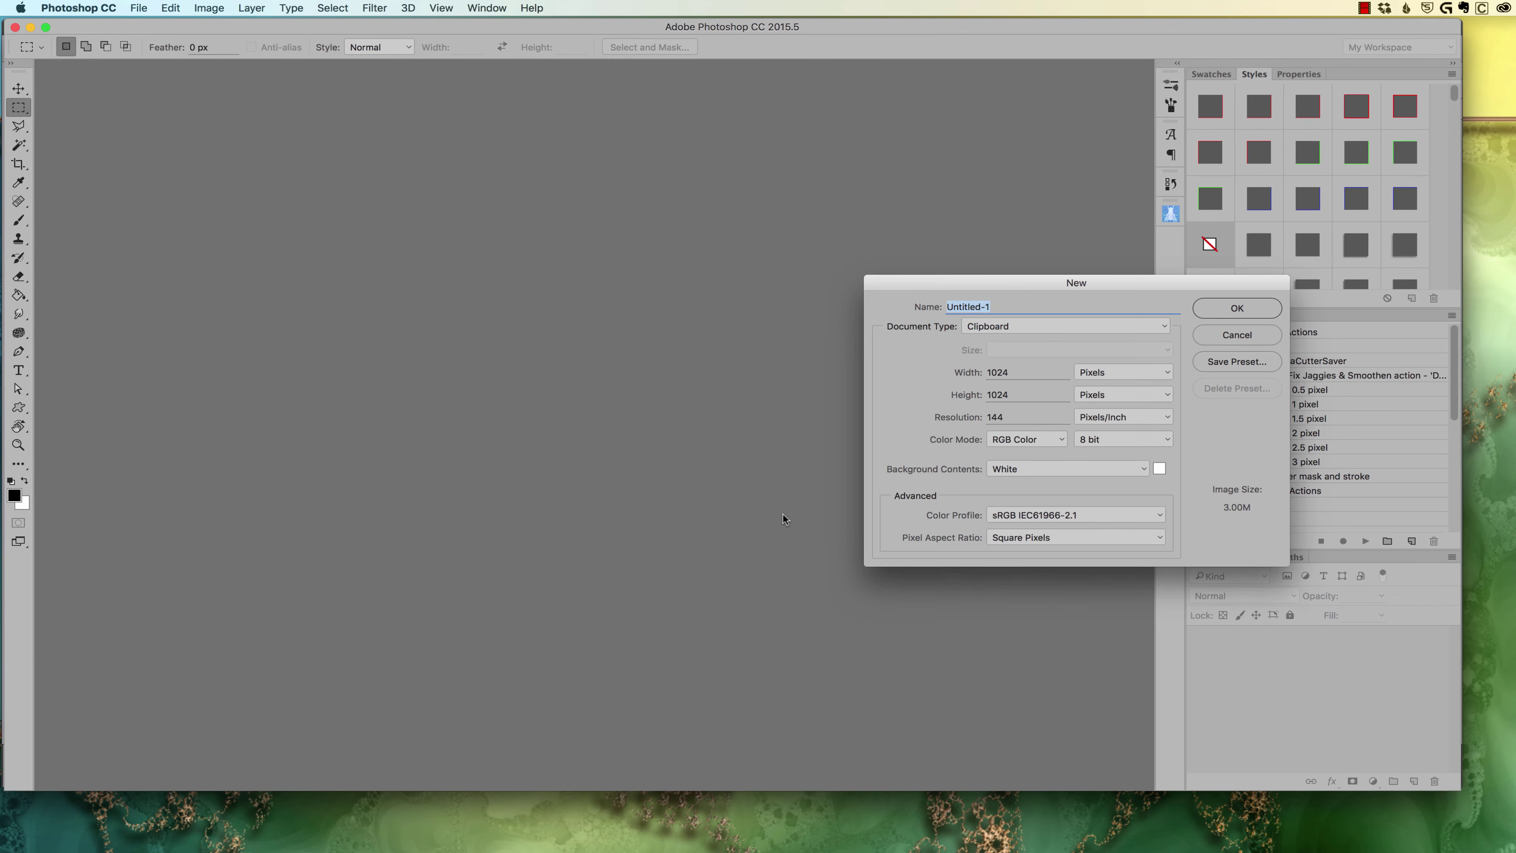
{"action": "left_click", "coordinate": [1038, 328]}
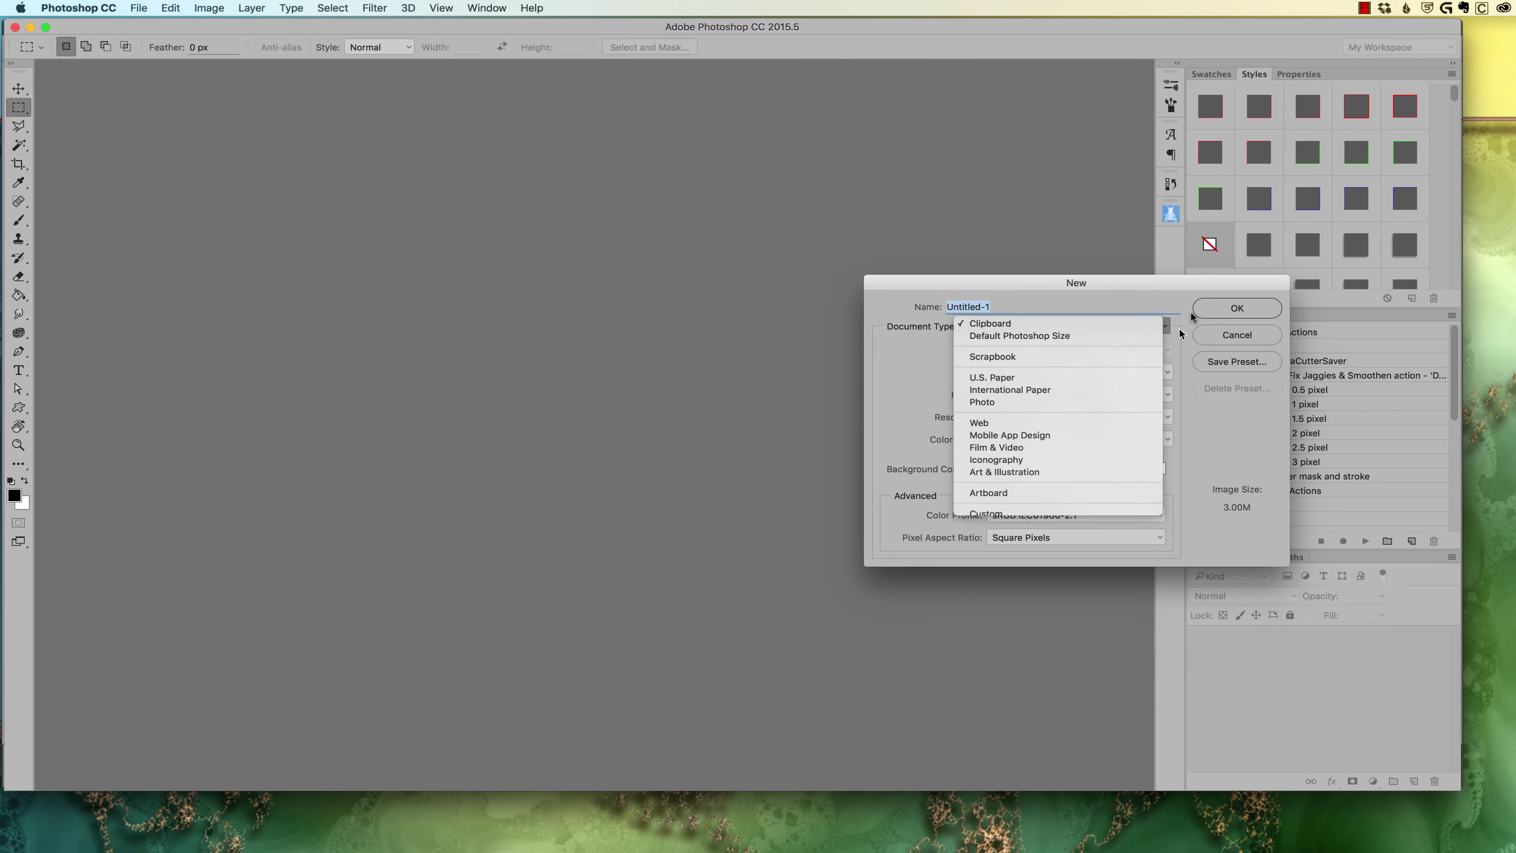
{"action": "left_click", "coordinate": [1015, 357]}
{"action": "left_click", "coordinate": [1212, 311]}
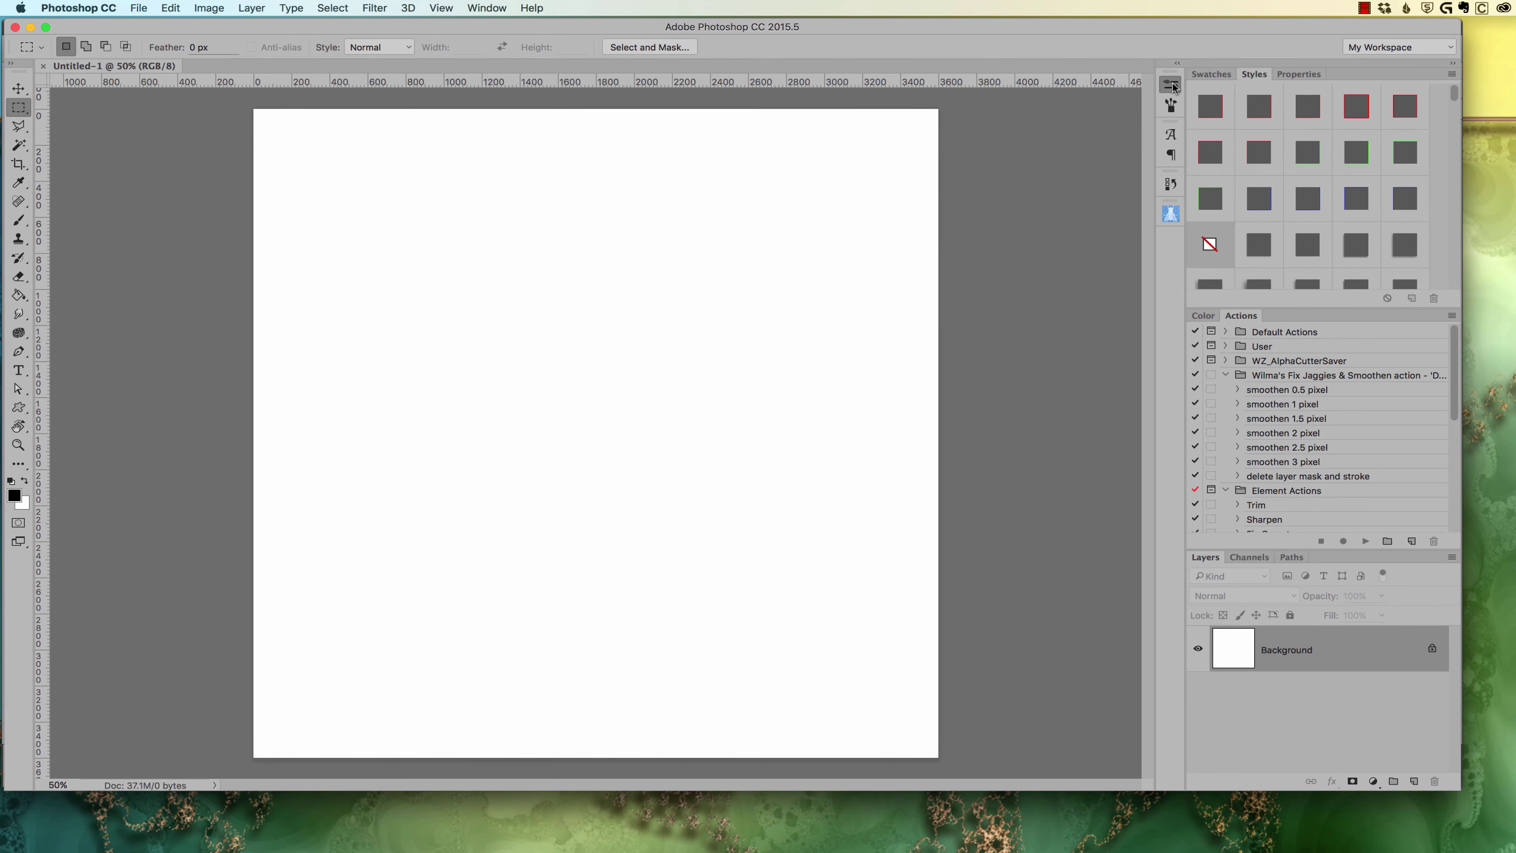
- Choose the 'jilbert snake skin stencil heavy' brush and spray black snake skin across the upper canvas
{"action": "left_click", "coordinate": [1172, 85]}
{"action": "key", "text": "b"}
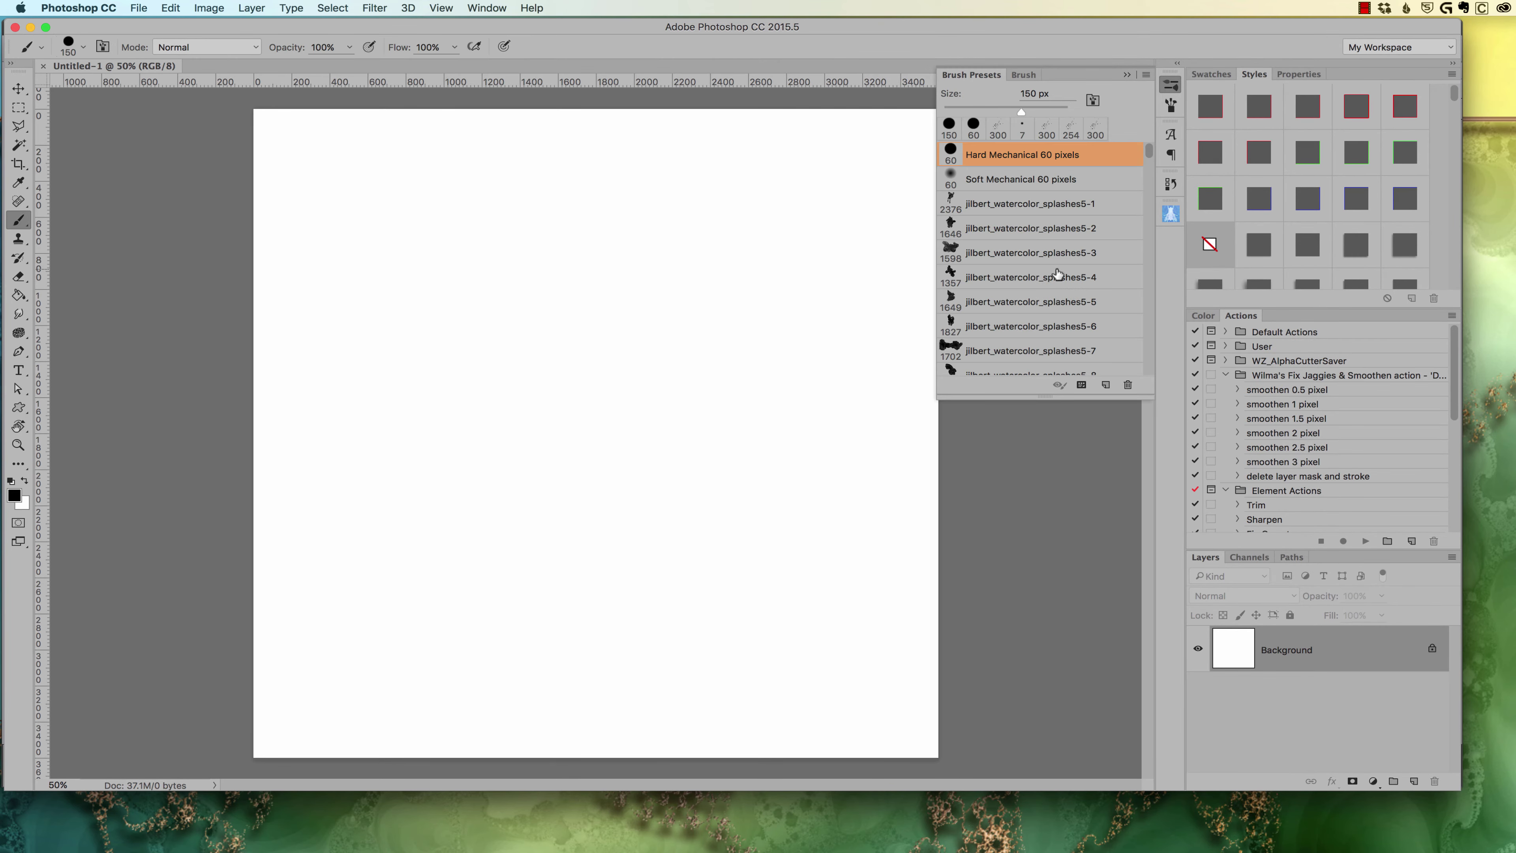
{"action": "scroll", "coordinate": [1056, 272], "scroll_direction": "down", "scroll_amount": 5}
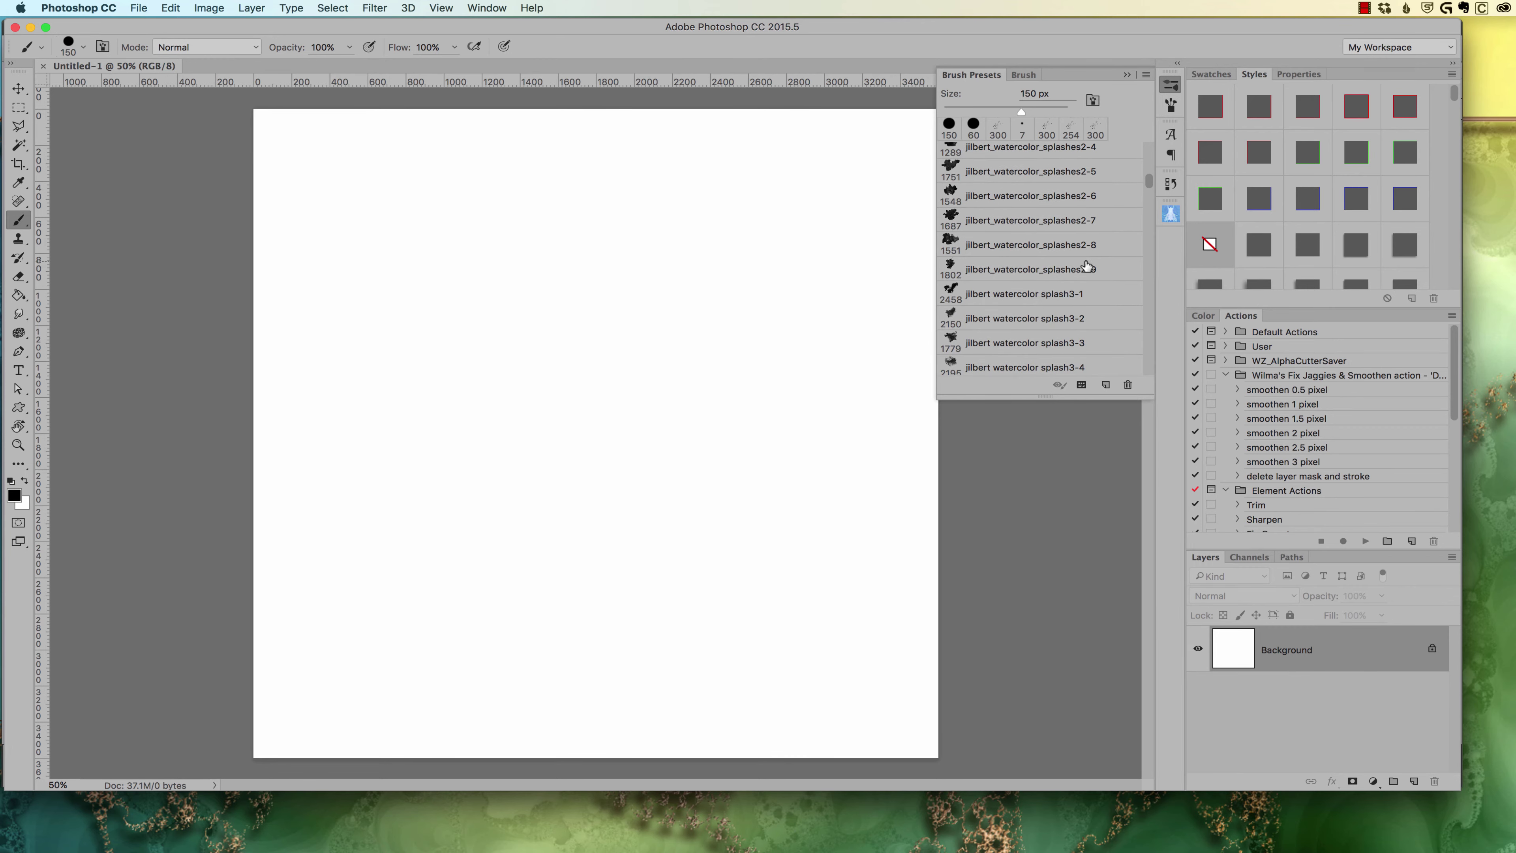
{"action": "scroll", "coordinate": [1082, 272], "scroll_direction": "down", "scroll_amount": 8}
{"action": "scroll", "coordinate": [1082, 271], "scroll_direction": "down", "scroll_amount": 10}
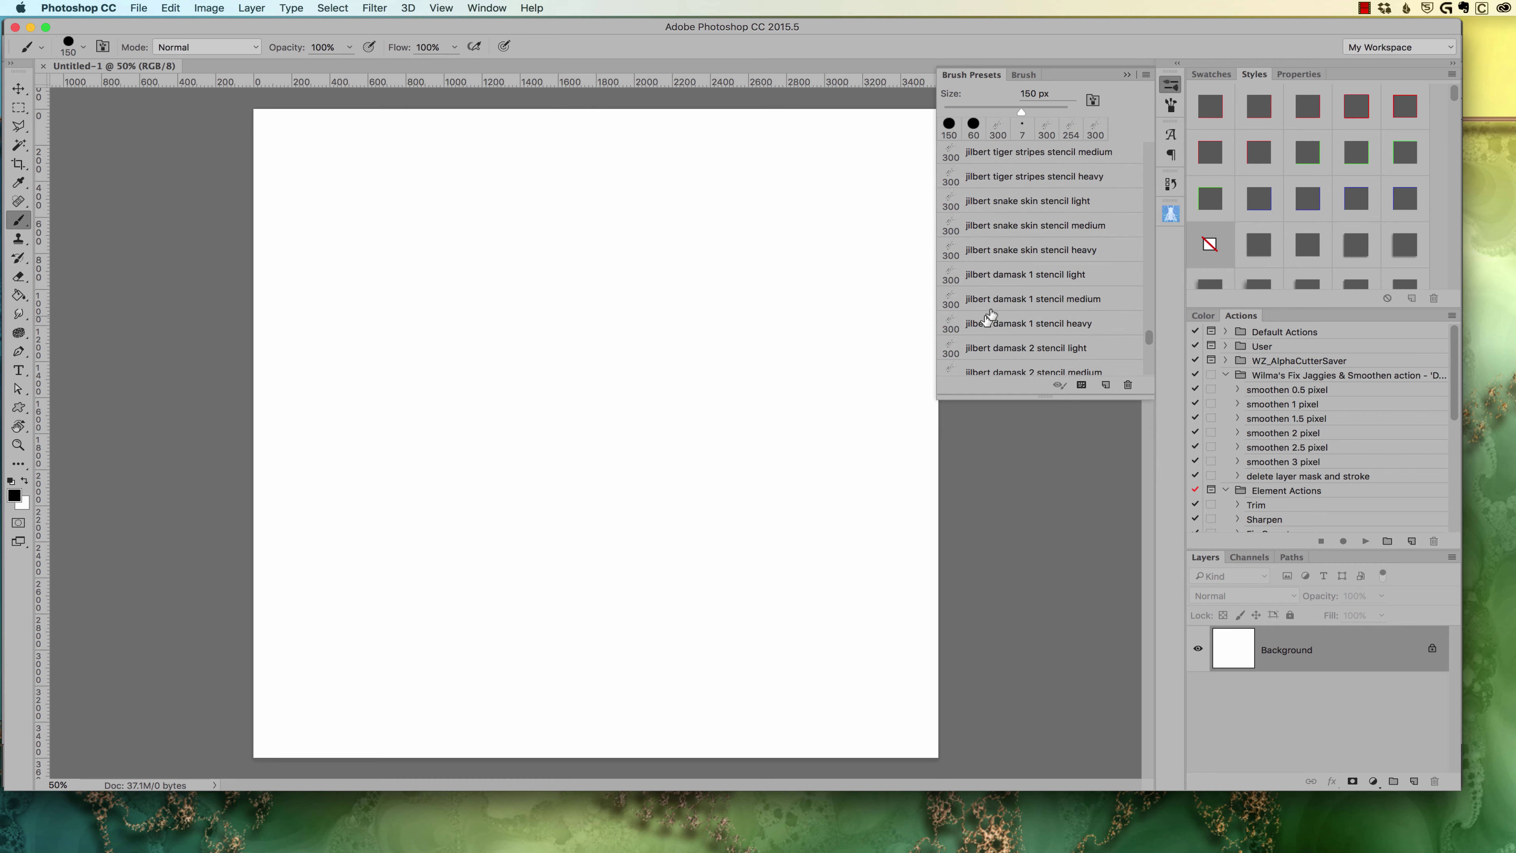
{"action": "left_click", "coordinate": [1013, 250]}
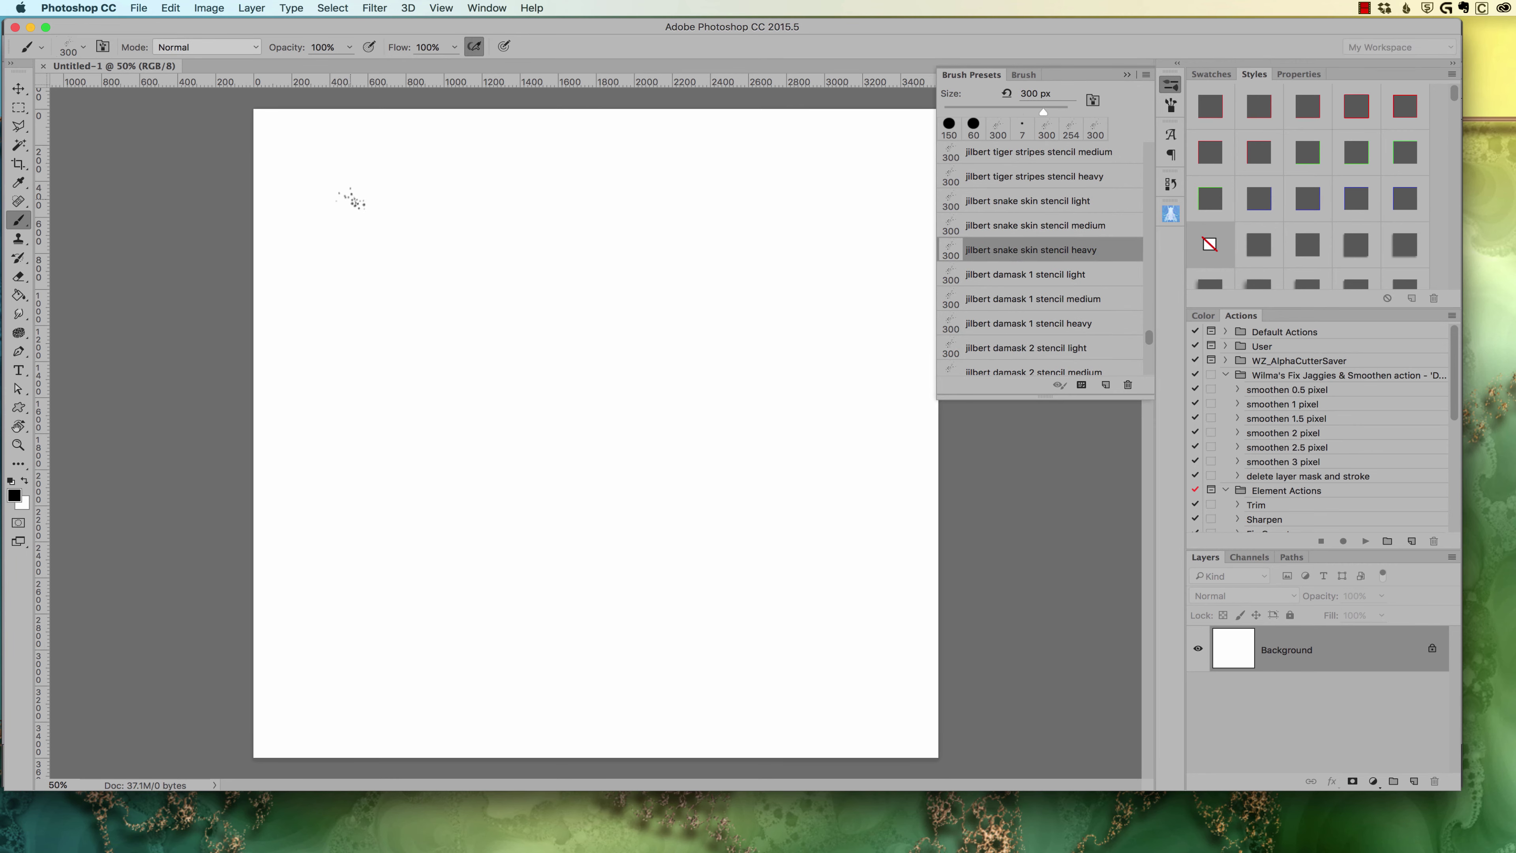
{"action": "mouse_move", "coordinate": [352, 193]}
{"action": "left_mouse_down"}
{"action": "mouse_move", "coordinate": [728, 227]}
{"action": "mouse_move", "coordinate": [597, 287]}
{"action": "mouse_move", "coordinate": [740, 251]}
{"action": "left_mouse_up"}
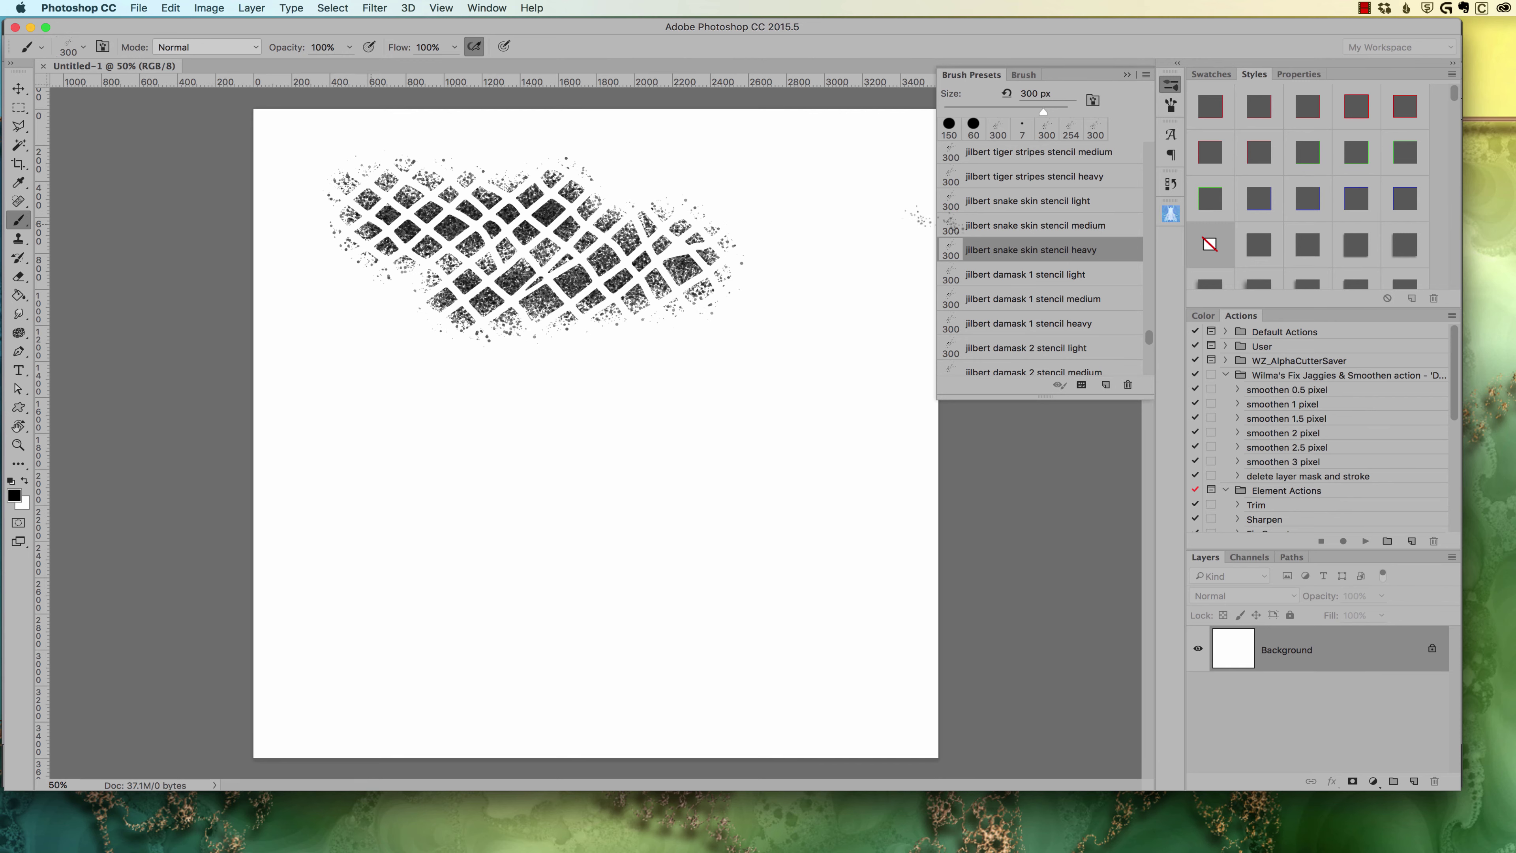
- Switch to the snake skin stencil medium brush, enlarge it, and spray larger black sprays lower down
{"action": "left_click", "coordinate": [1015, 225]}
{"action": "mouse_move", "coordinate": [621, 403]}
{"action": "left_mouse_down"}
{"action": "mouse_move", "coordinate": [701, 330]}
{"action": "mouse_move", "coordinate": [548, 363]}
{"action": "mouse_move", "coordinate": [564, 350]}
{"action": "mouse_move", "coordinate": [417, 362]}
{"action": "mouse_move", "coordinate": [350, 332]}
{"action": "mouse_move", "coordinate": [383, 299]}
{"action": "left_mouse_up"}
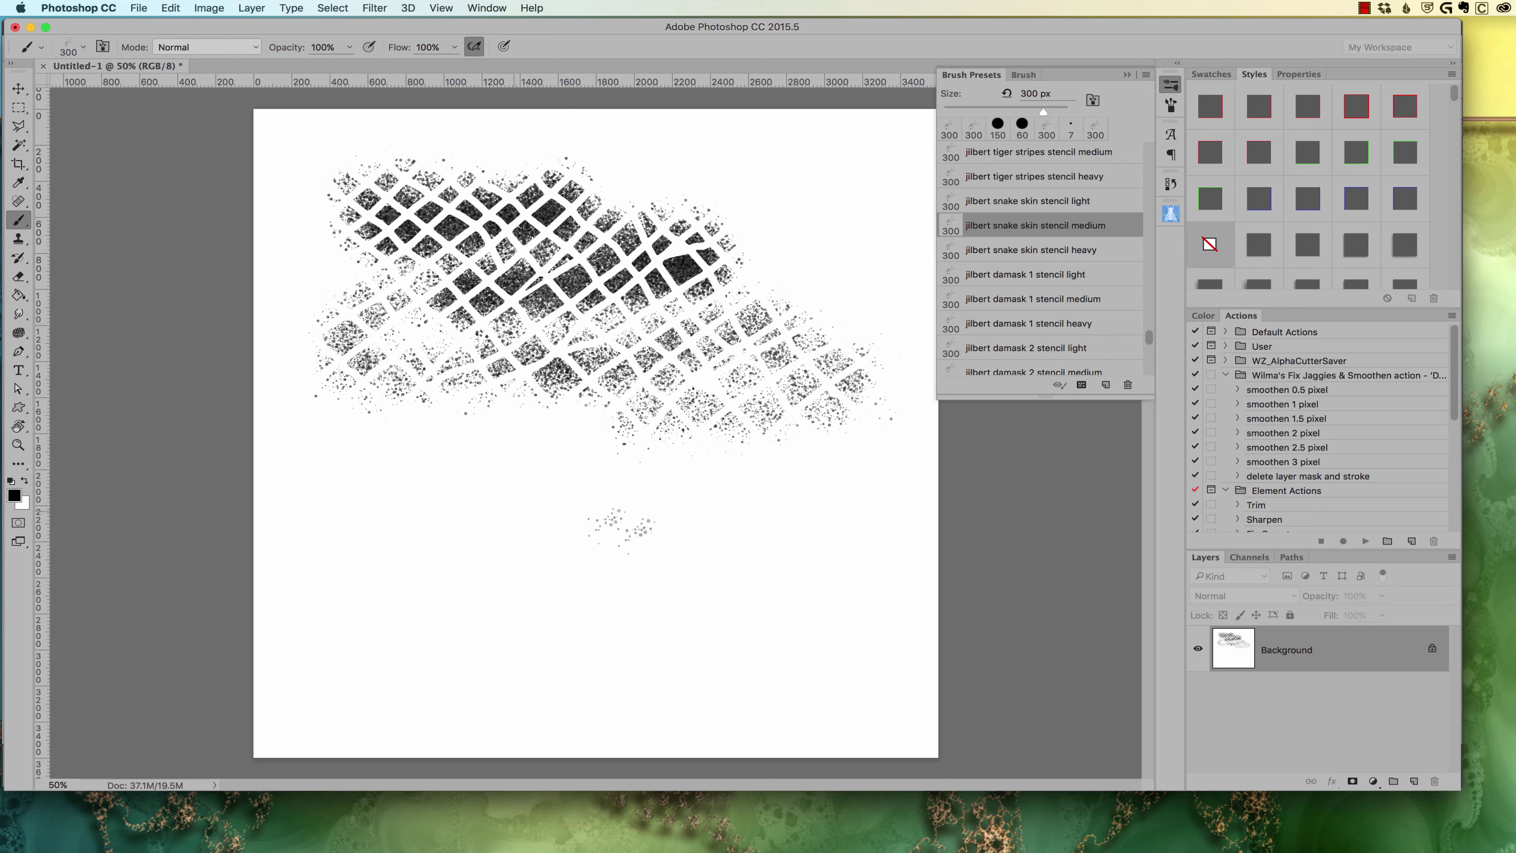
{"action": "key", "text": "bracketright"}
{"action": "key", "text": "bracketright"}
{"action": "key", "text": "bracketright"}
{"action": "key", "text": "bracketright"}
{"action": "key", "text": "bracketright"}
{"action": "key", "text": "bracketright"}
{"action": "mouse_move", "coordinate": [316, 442]}
{"action": "left_mouse_down"}
{"action": "mouse_move", "coordinate": [418, 454]}
{"action": "mouse_move", "coordinate": [597, 436]}
{"action": "mouse_move", "coordinate": [627, 478]}
{"action": "left_mouse_up"}
{"action": "mouse_move", "coordinate": [717, 514]}
{"action": "left_mouse_down"}
{"action": "mouse_move", "coordinate": [864, 517]}
{"action": "mouse_move", "coordinate": [774, 585]}
{"action": "mouse_move", "coordinate": [830, 593]}
{"action": "mouse_move", "coordinate": [719, 583]}
{"action": "left_mouse_up"}
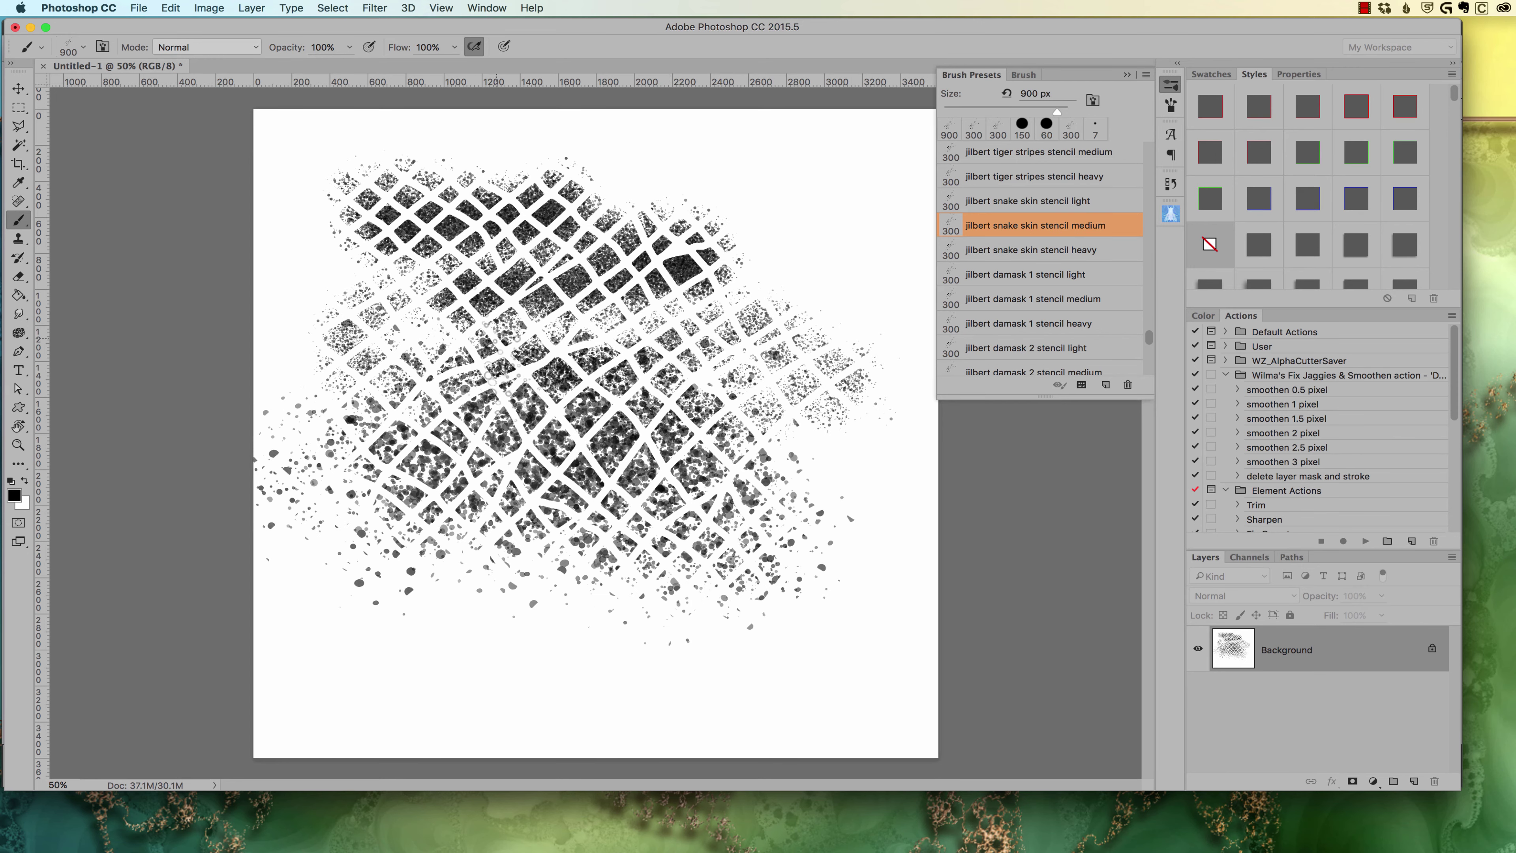
- Fill the canvas with white, then show the brush Texture settings and paint a test spray
{"action": "key", "text": "super+a"}
{"action": "key", "text": "shift+BackSpace"}
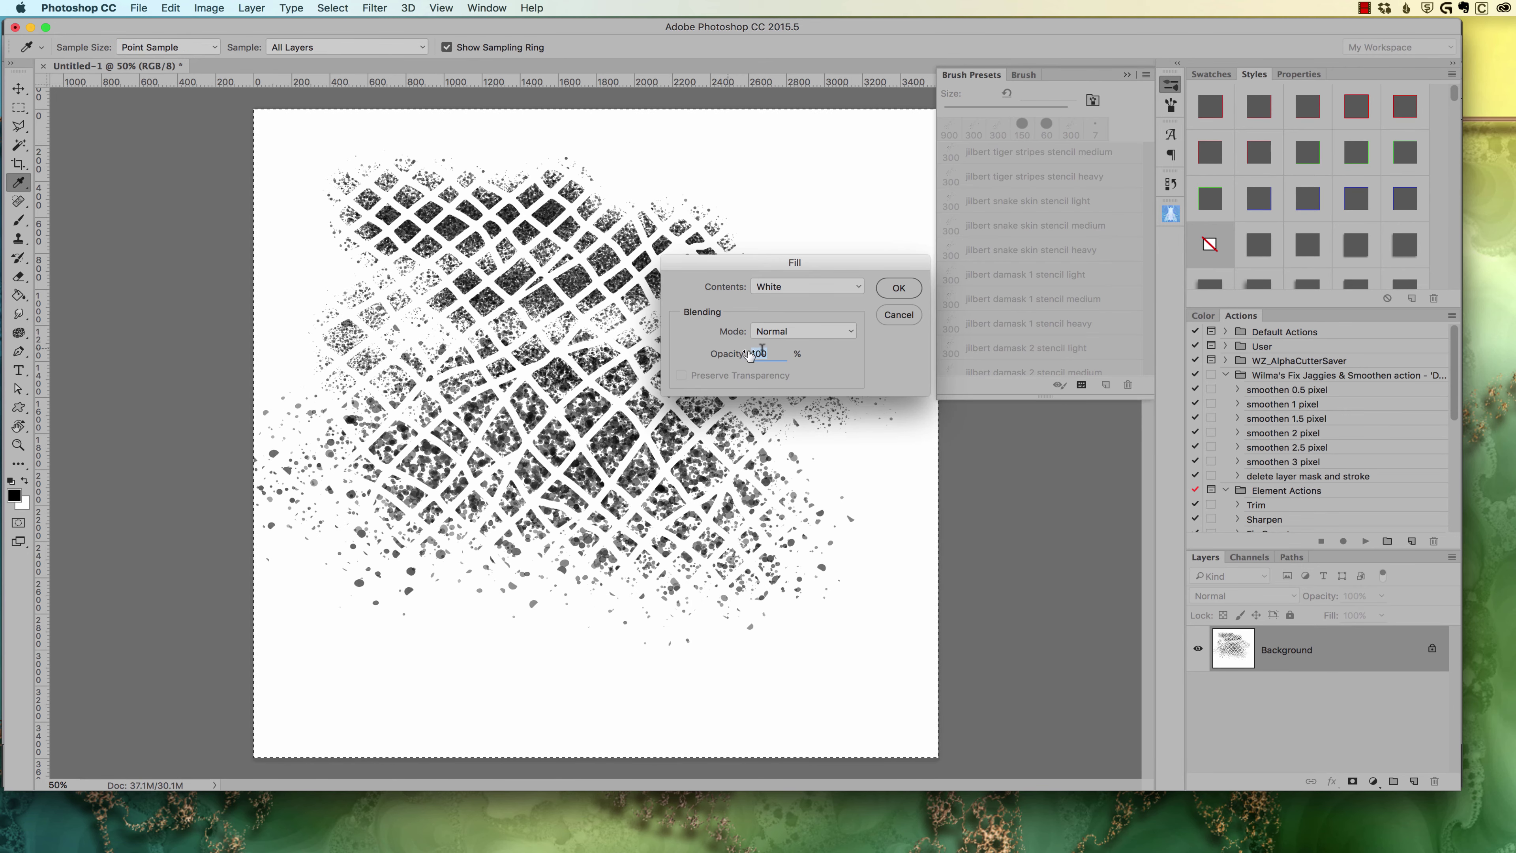
{"action": "left_click", "coordinate": [897, 292]}
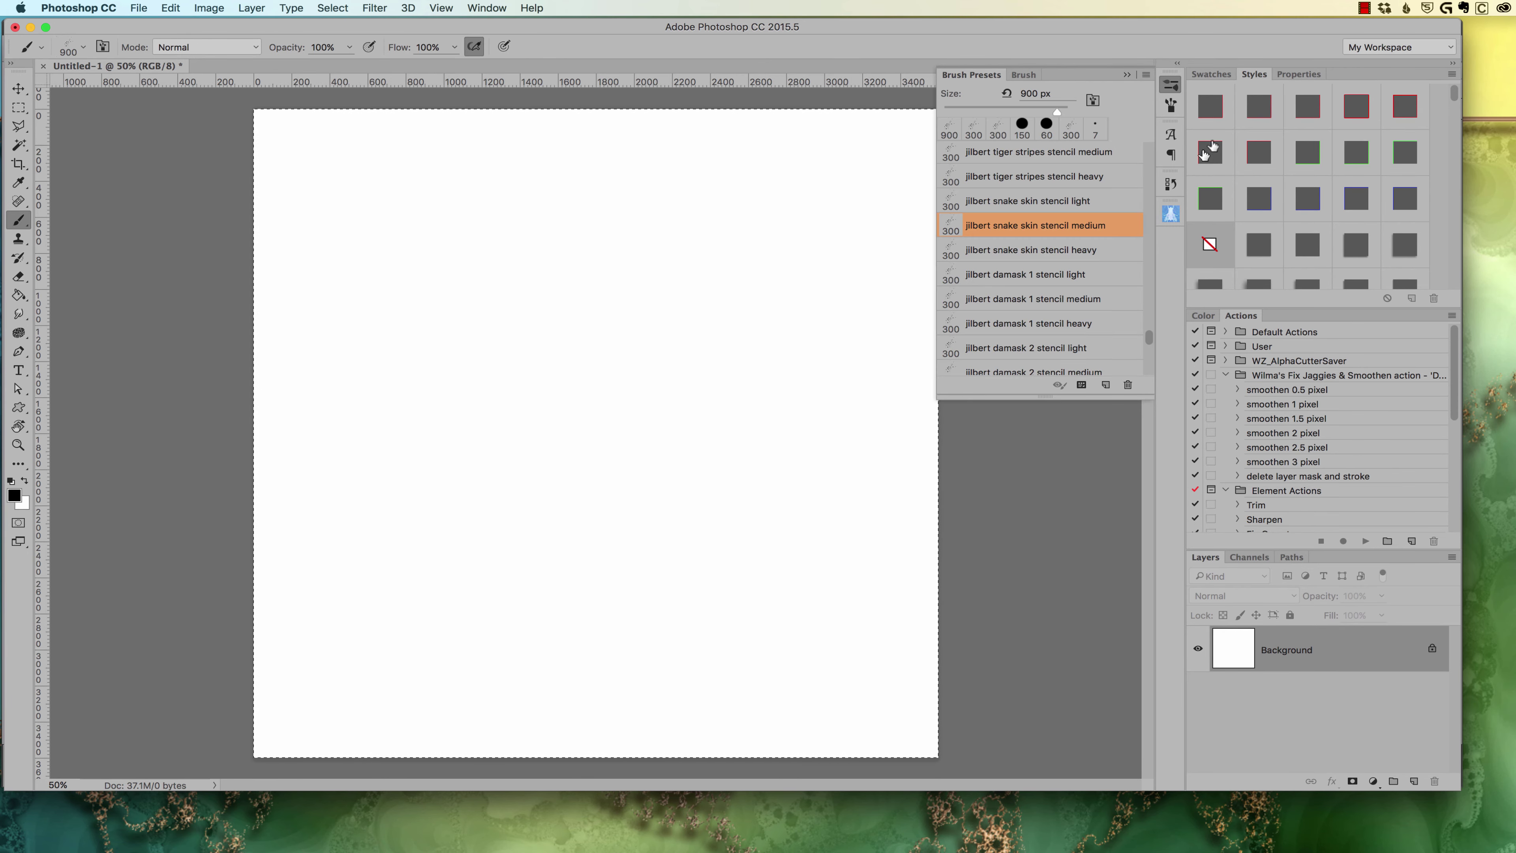
{"action": "left_click", "coordinate": [1174, 105]}
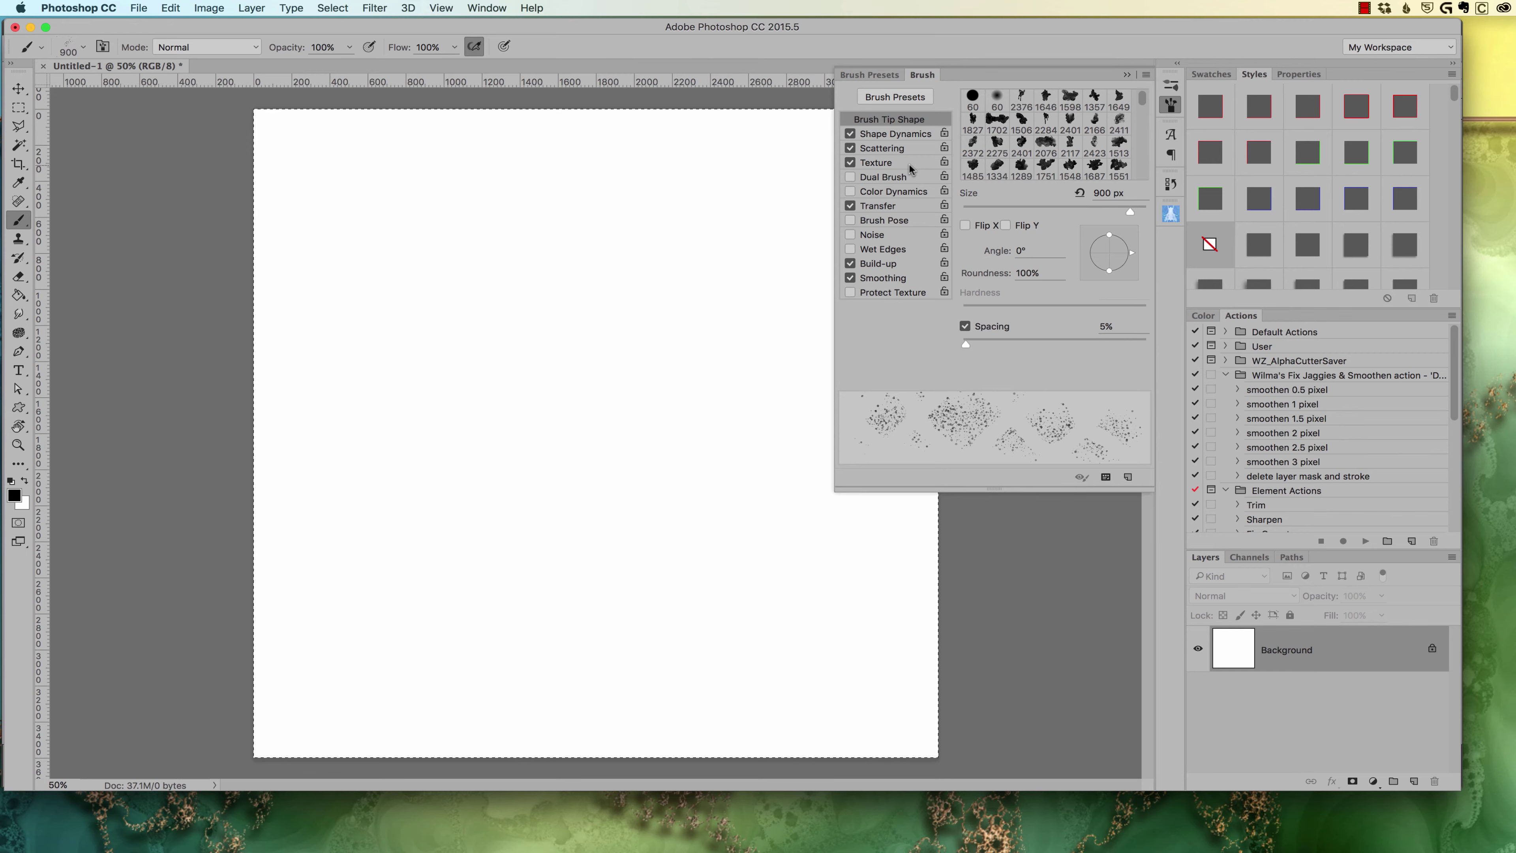
{"action": "left_click", "coordinate": [890, 163]}
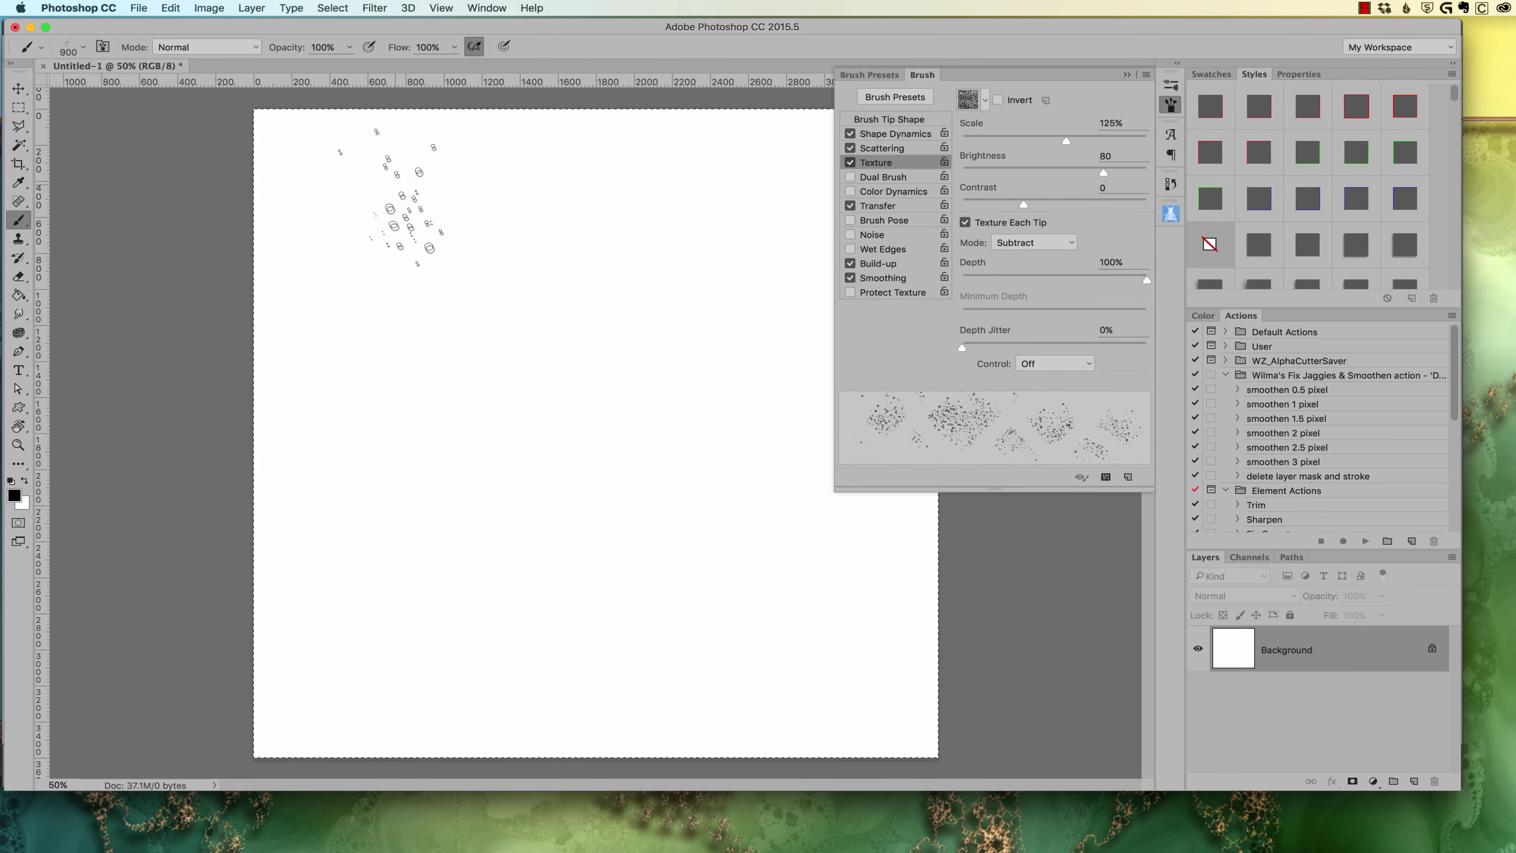
{"action": "mouse_move", "coordinate": [400, 197]}
{"action": "left_mouse_down"}
{"action": "mouse_move", "coordinate": [669, 203]}
{"action": "mouse_move", "coordinate": [421, 230]}
{"action": "left_mouse_up"}
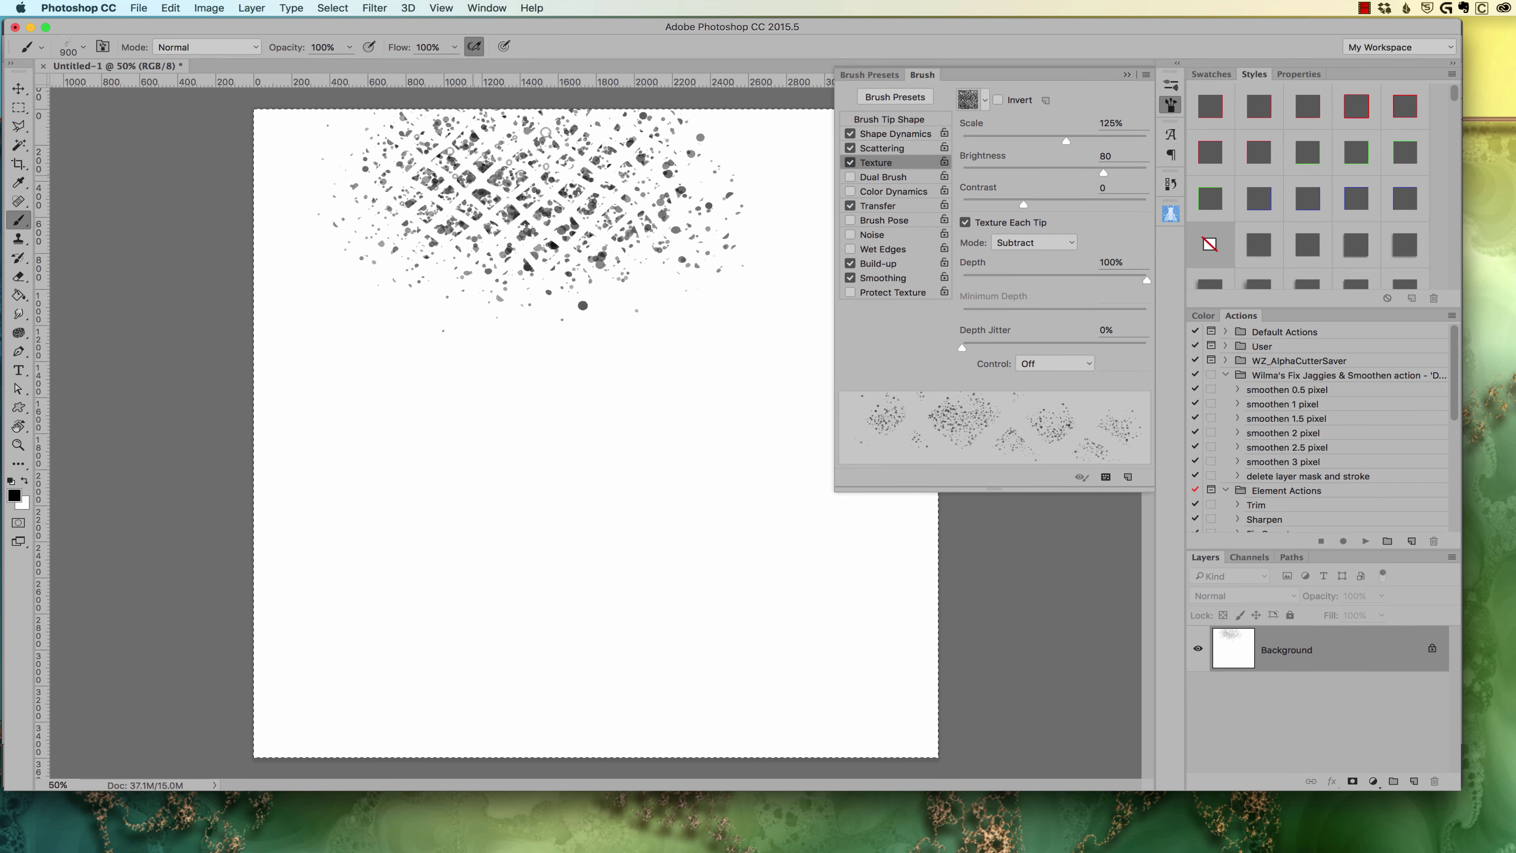
- Fill the canvas with white again and reselect the snake skin stencil medium brush at 300 px
{"action": "key", "text": "shift+F5"}
{"action": "left_click", "coordinate": [898, 288]}
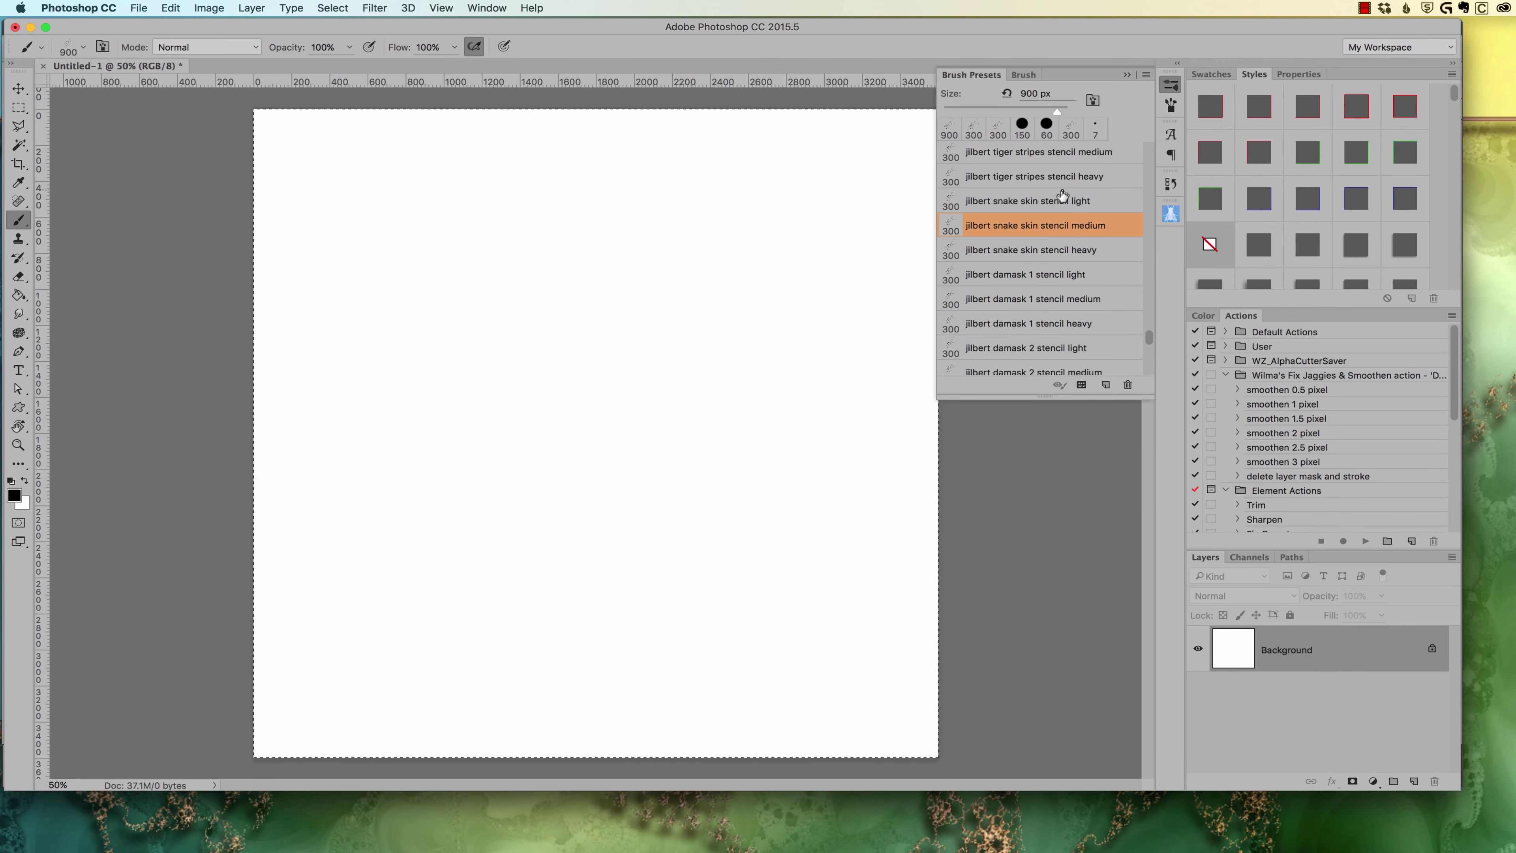
{"action": "left_click", "coordinate": [1040, 224]}
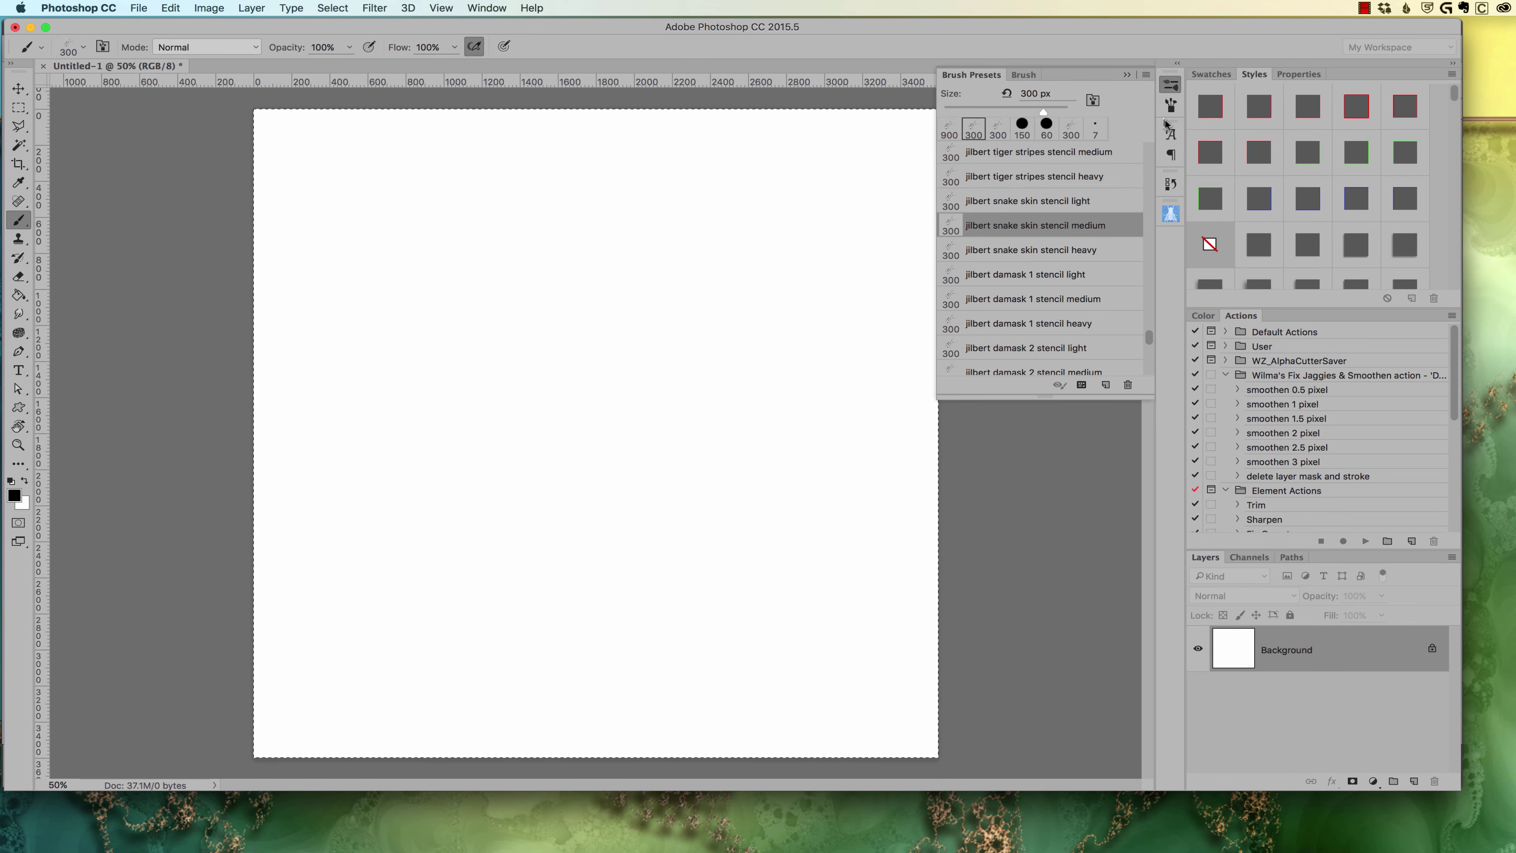
- Spray snake skin across the upper canvas, set Texture Scale to 163%, and spray a coarser one below
{"action": "left_click", "coordinate": [1172, 105]}
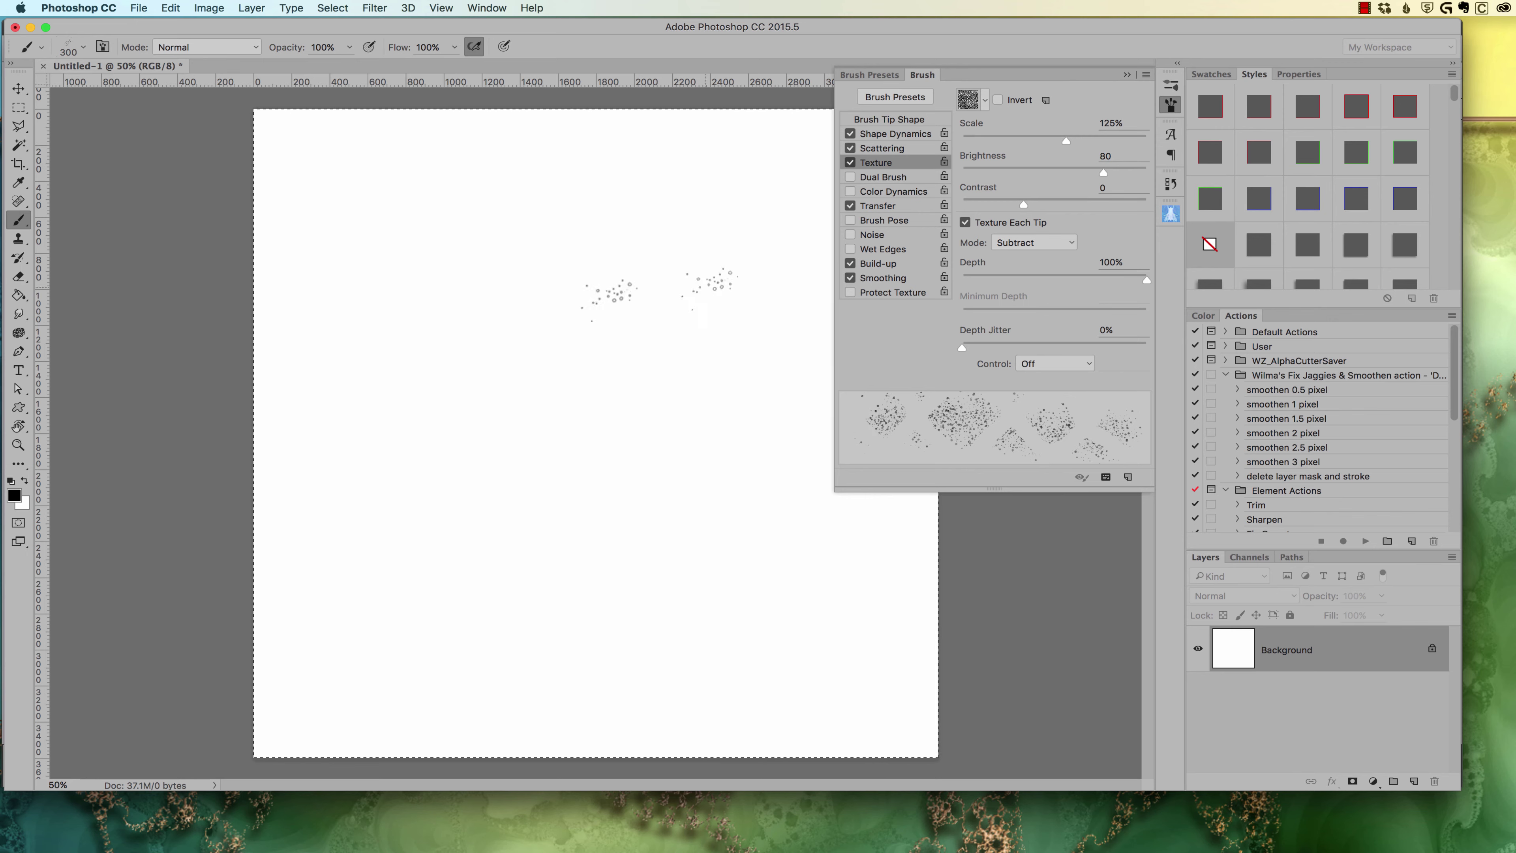
{"action": "mouse_move", "coordinate": [385, 176]}
{"action": "left_mouse_down"}
{"action": "mouse_move", "coordinate": [647, 172]}
{"action": "mouse_move", "coordinate": [659, 191]}
{"action": "mouse_move", "coordinate": [386, 232]}
{"action": "mouse_move", "coordinate": [674, 231]}
{"action": "mouse_move", "coordinate": [540, 237]}
{"action": "mouse_move", "coordinate": [415, 268]}
{"action": "mouse_move", "coordinate": [672, 287]}
{"action": "left_mouse_up"}
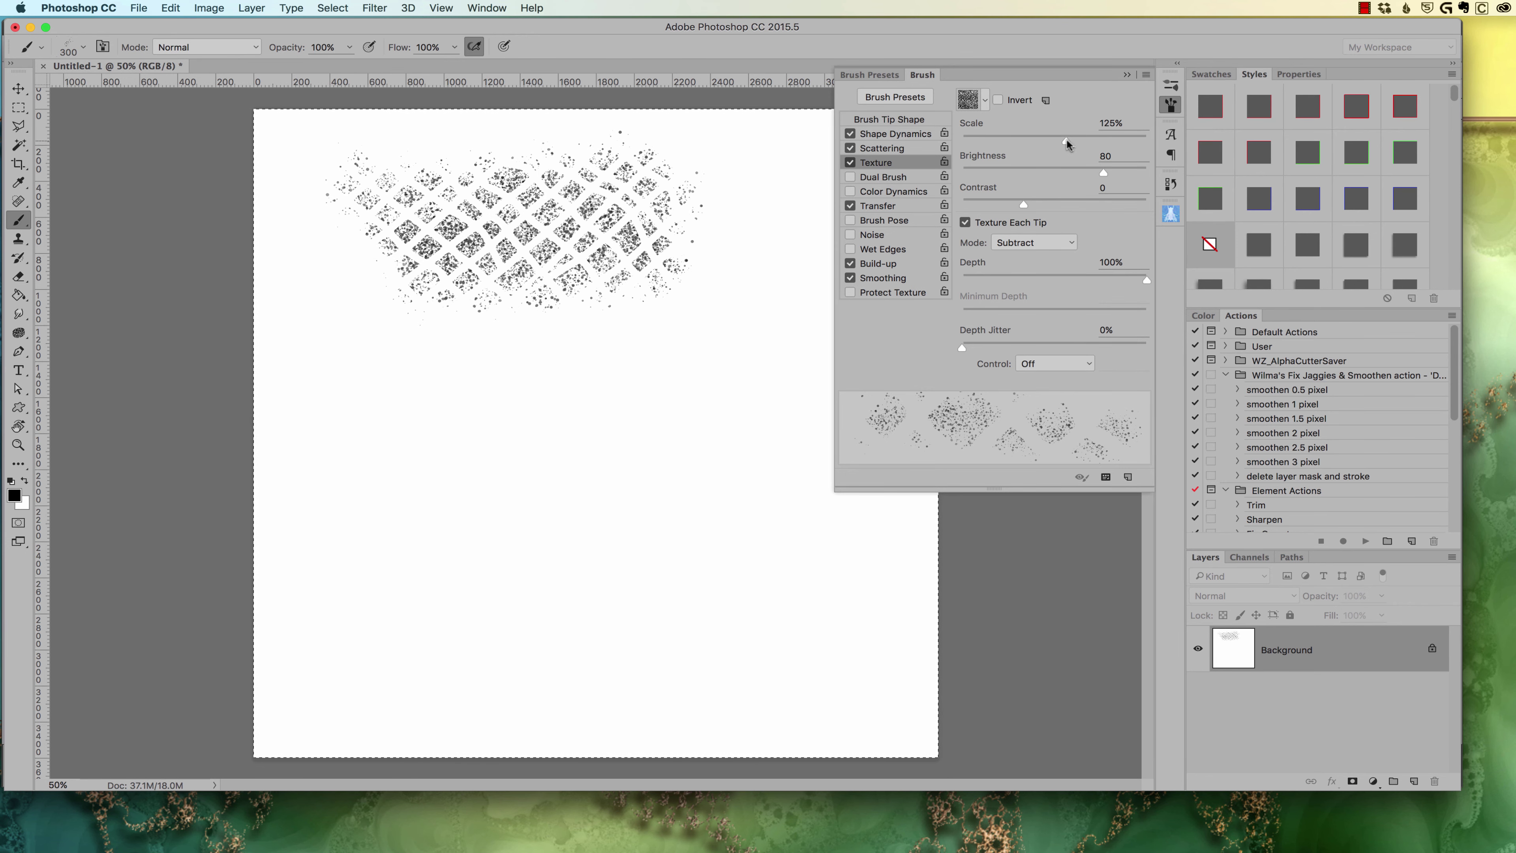
{"action": "left_click_drag", "start_coordinate": [1067, 140], "coordinate": [1084, 141]}
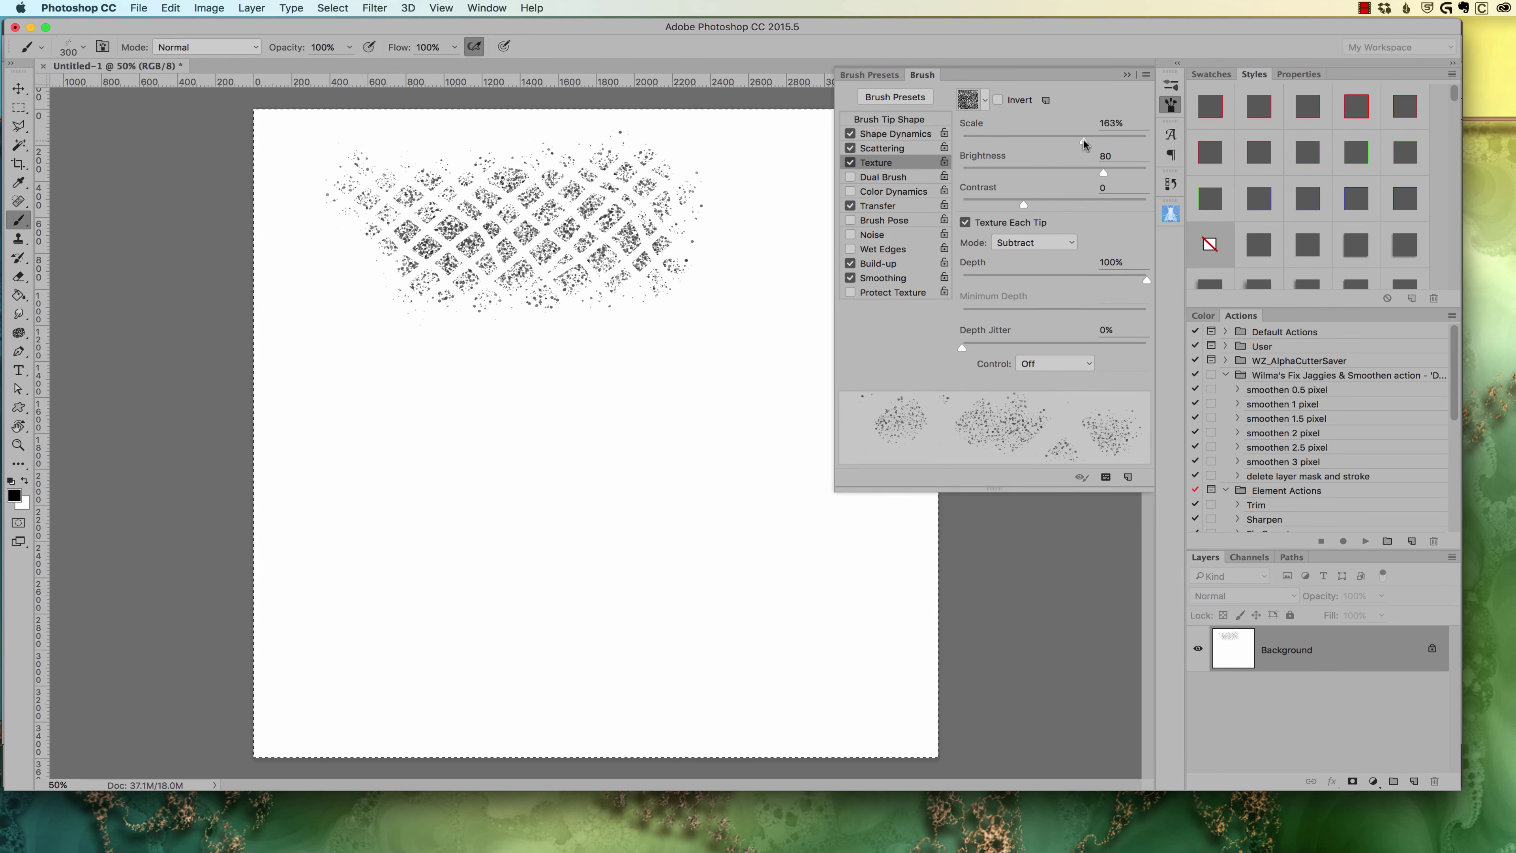
{"action": "mouse_move", "coordinate": [338, 406]}
{"action": "left_mouse_down"}
{"action": "mouse_move", "coordinate": [753, 460]}
{"action": "mouse_move", "coordinate": [376, 496]}
{"action": "mouse_move", "coordinate": [609, 376]}
{"action": "mouse_move", "coordinate": [316, 388]}
{"action": "mouse_move", "coordinate": [704, 346]}
{"action": "mouse_move", "coordinate": [472, 496]}
{"action": "mouse_move", "coordinate": [645, 543]}
{"action": "mouse_move", "coordinate": [406, 439]}
{"action": "left_mouse_up"}
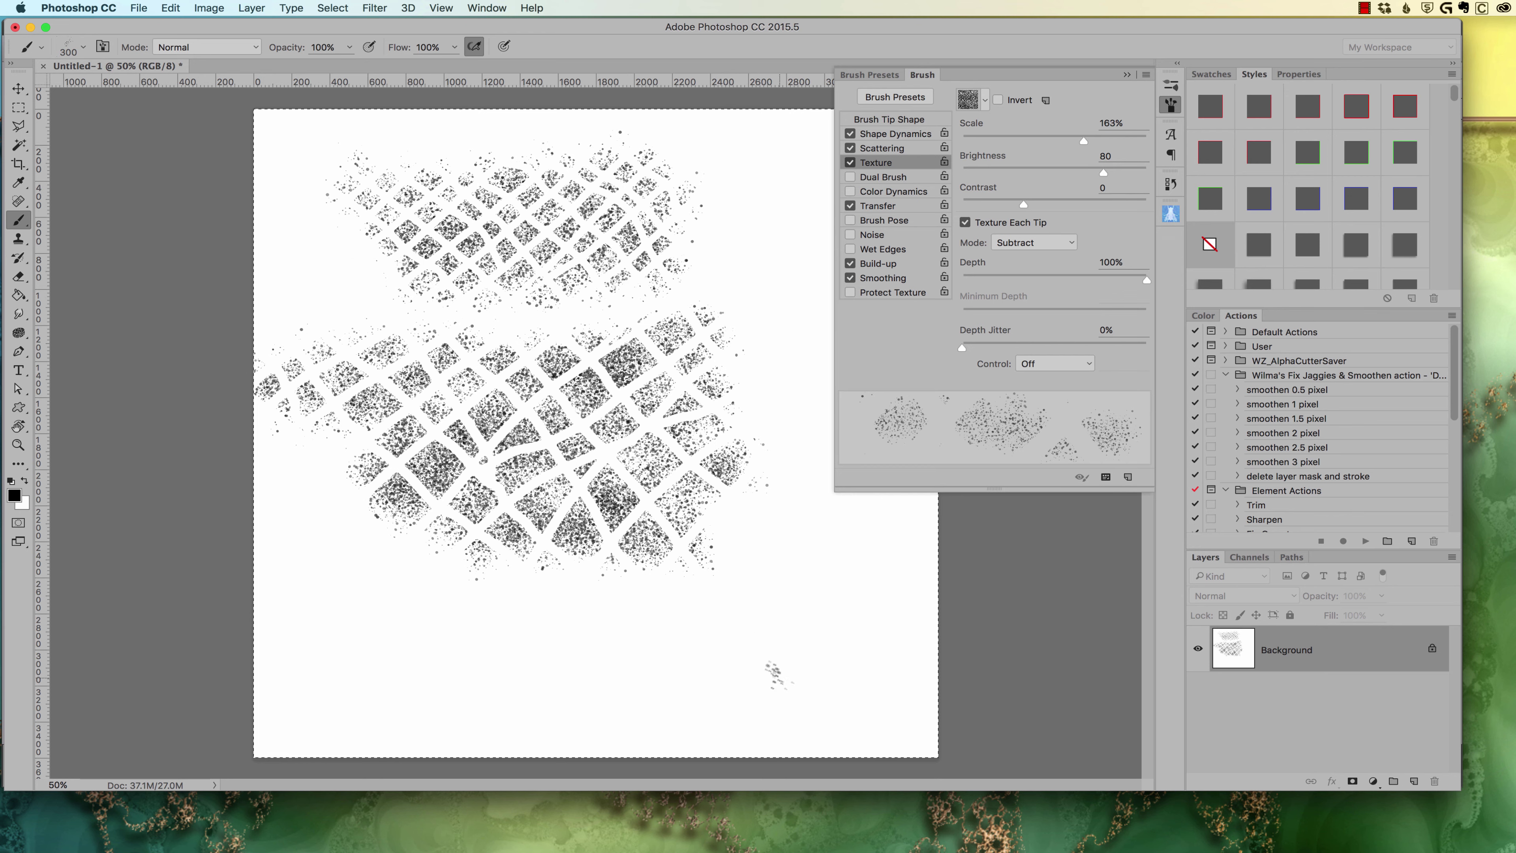
- Enlarge the brush to 1000 px and spray a large snake-skin patch over the lower right
{"action": "left_click", "coordinate": [779, 669]}
{"action": "key", "text": "bracketright"}
{"action": "key", "text": "bracketright"}
{"action": "key", "text": "bracketright"}
{"action": "key", "text": "bracketright"}
{"action": "key", "text": "bracketright"}
{"action": "key", "text": "bracketright"}
{"action": "key", "text": "bracketright"}
{"action": "left_click", "coordinate": [728, 639]}
{"action": "mouse_move", "coordinate": [621, 639]}
{"action": "left_mouse_down"}
{"action": "mouse_move", "coordinate": [717, 647]}
{"action": "mouse_move", "coordinate": [699, 672]}
{"action": "mouse_move", "coordinate": [597, 645]}
{"action": "left_mouse_up"}
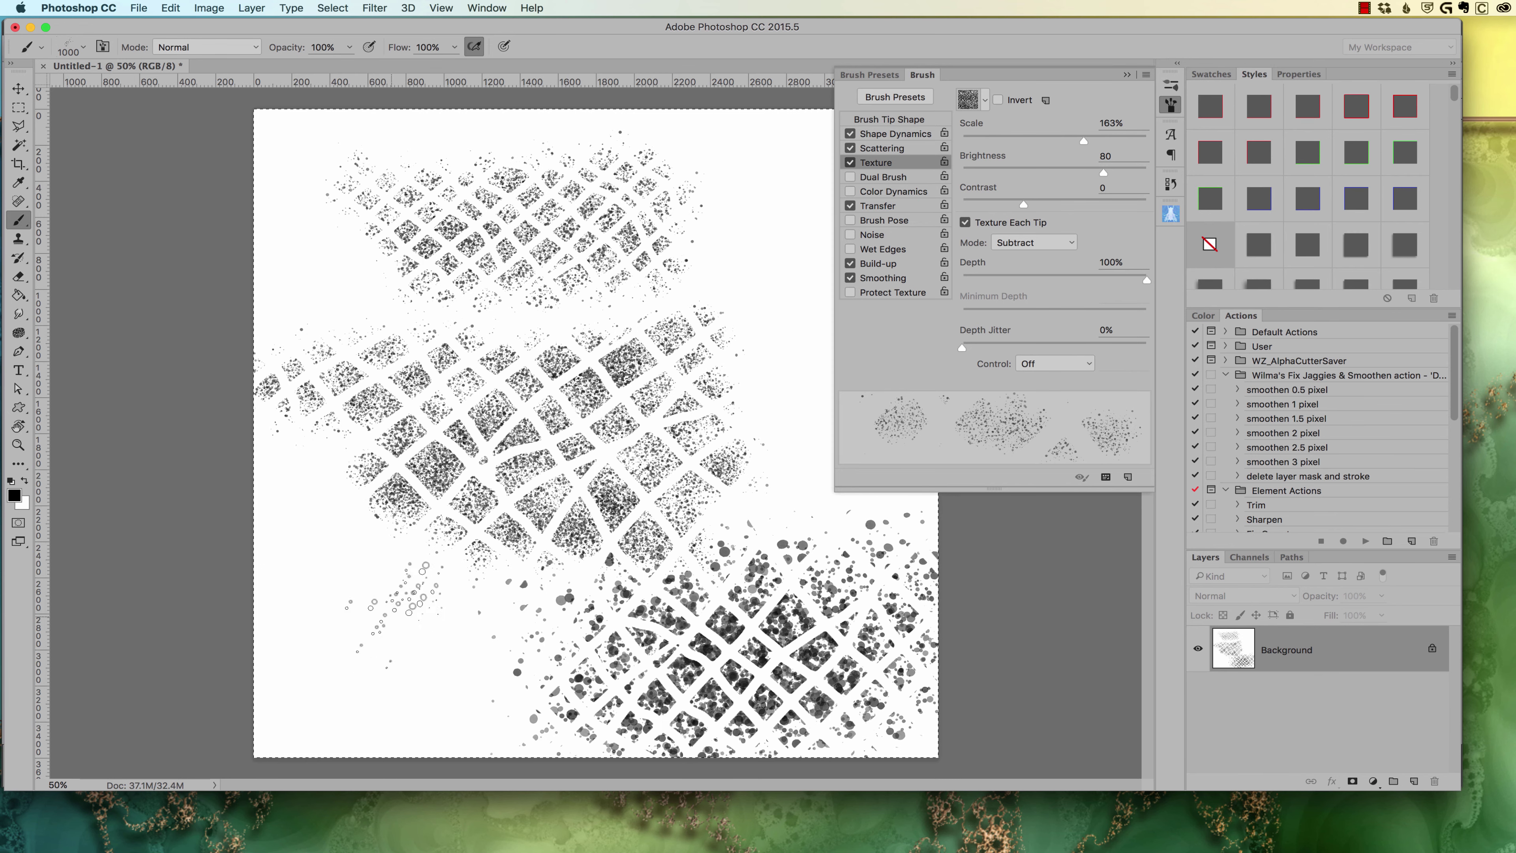